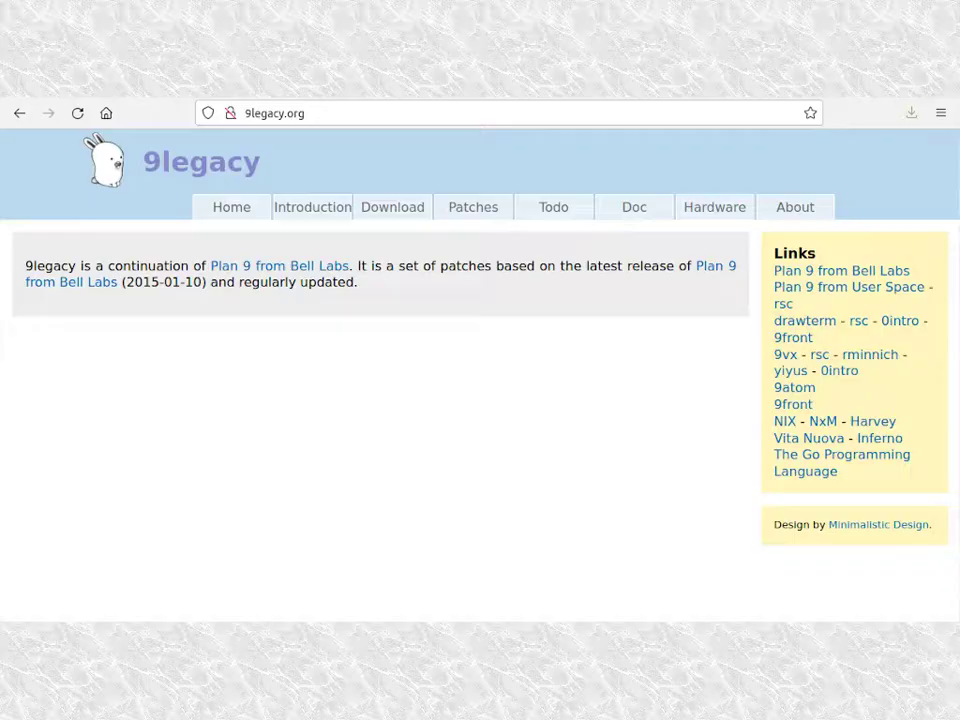
# Step: Advance past the Inferno page toward the 9front desktop with one terminal window
pyautogui.press('Right')
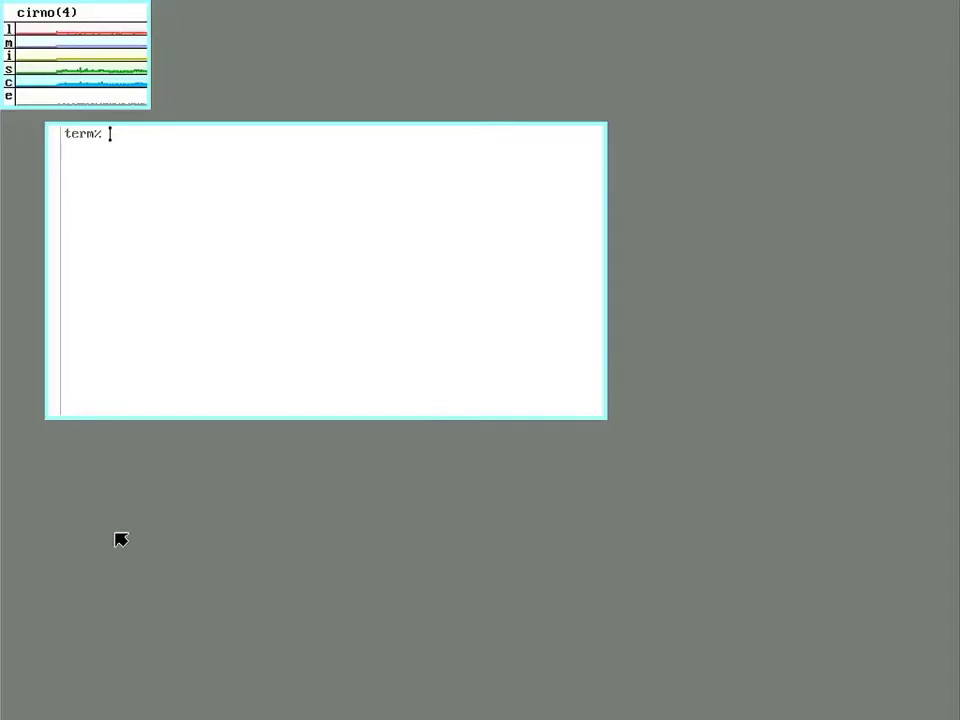
pyautogui.rightClick(120, 539)
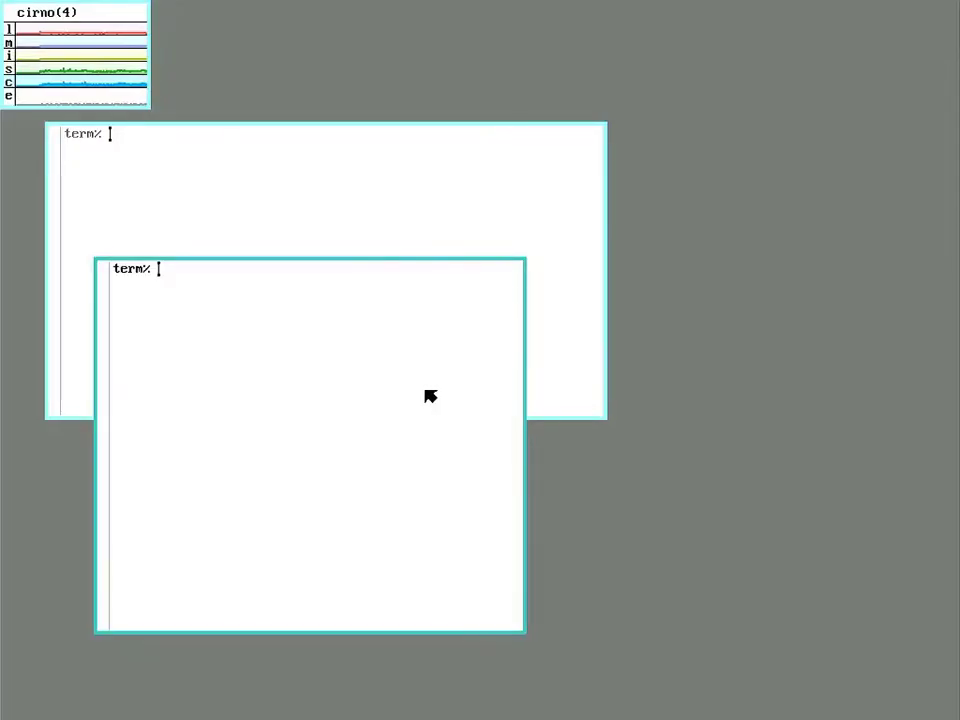
pyautogui.rightClick(601, 498)
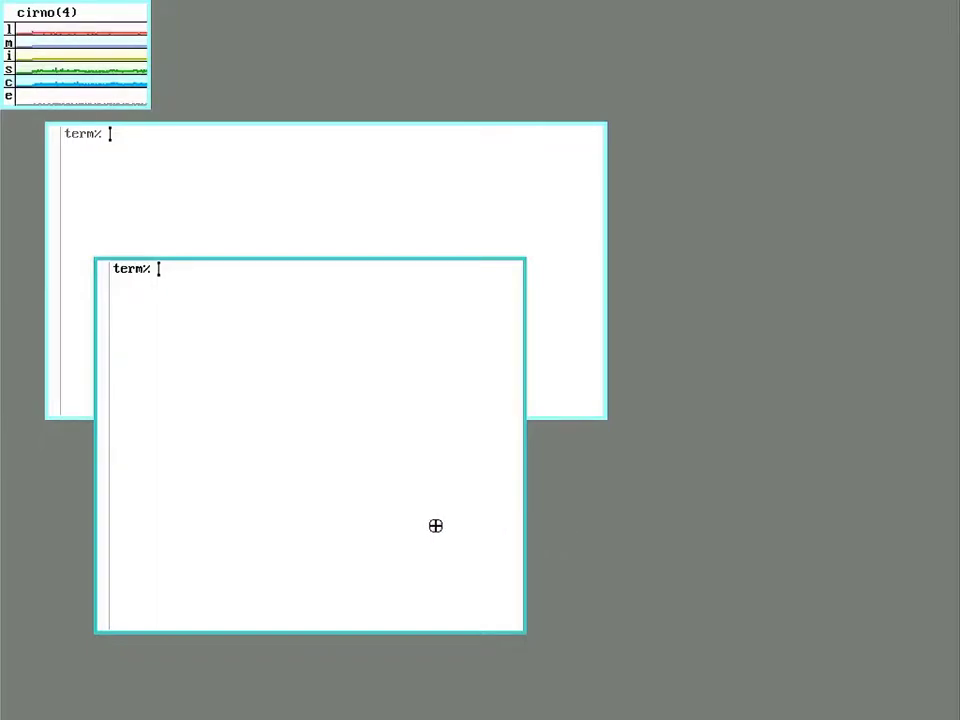
pyautogui.rightClick(435, 525)
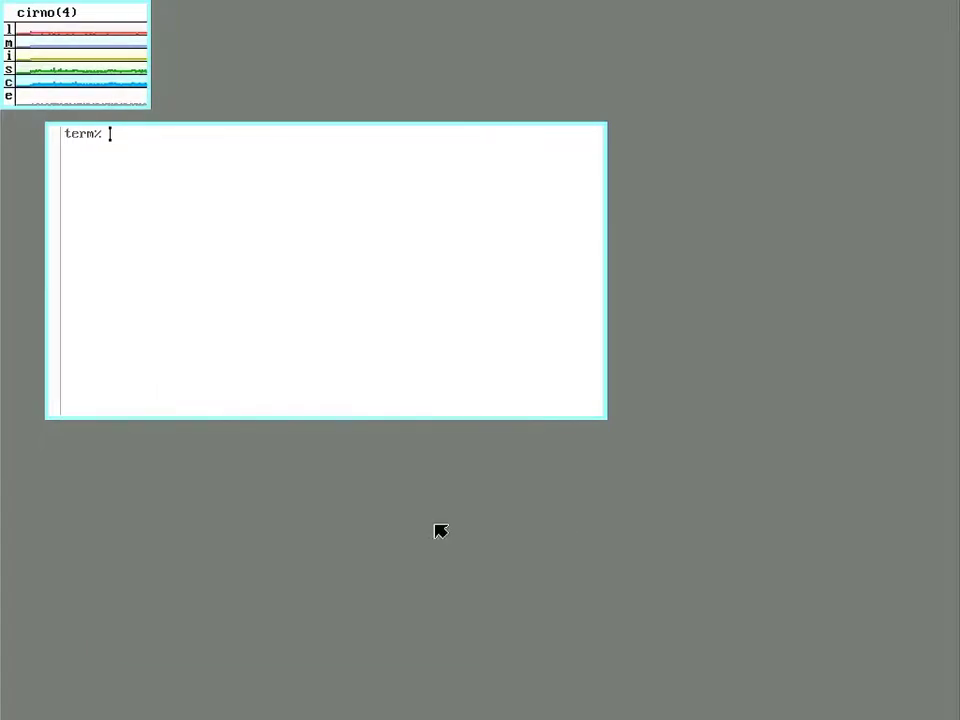
pyautogui.rightClick(495, 571)
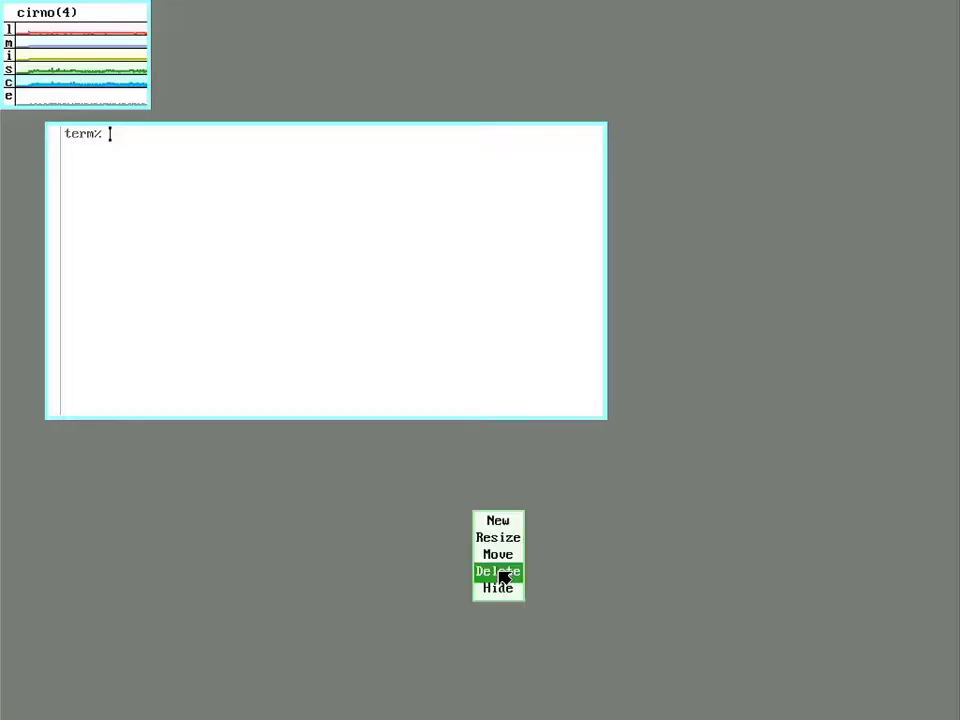
pyautogui.rightClick(494, 528)
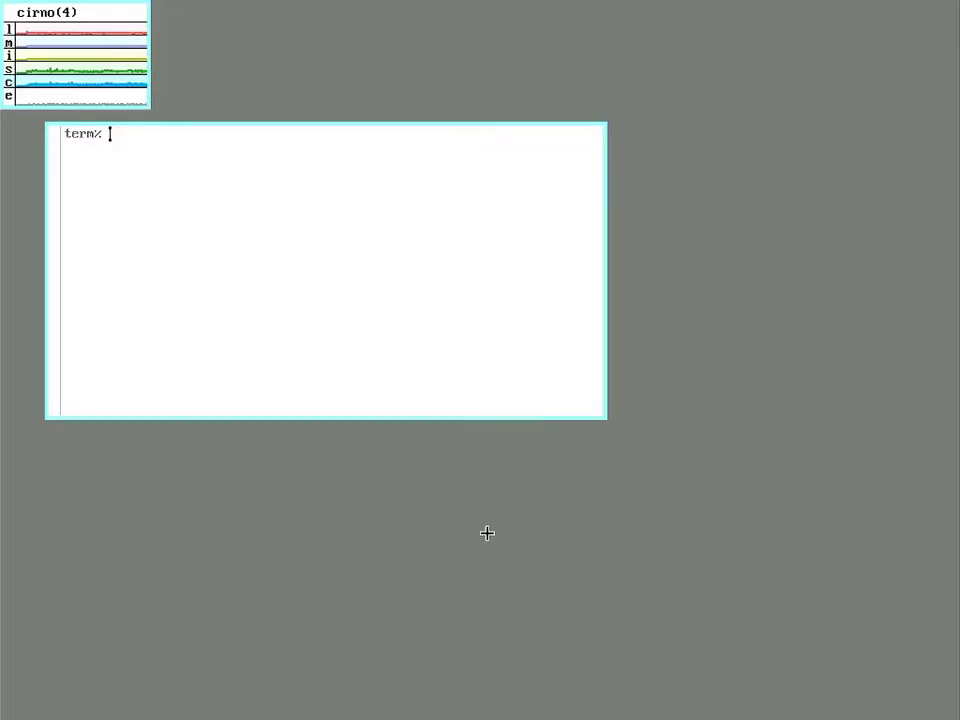
pyautogui.rightClick(321, 612)
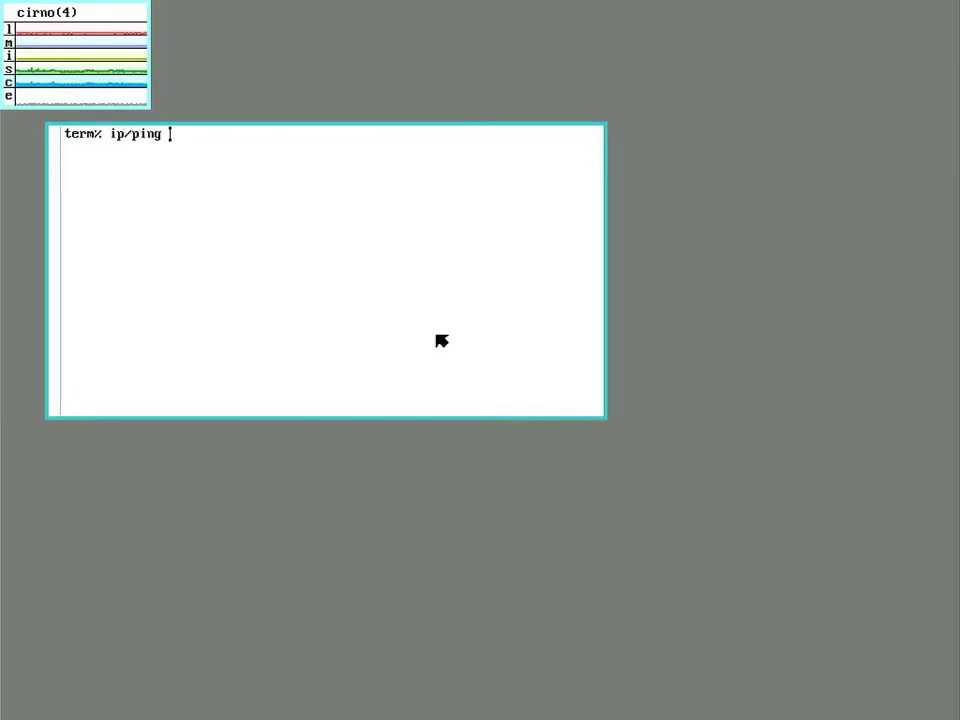
pyautogui.write('googl')
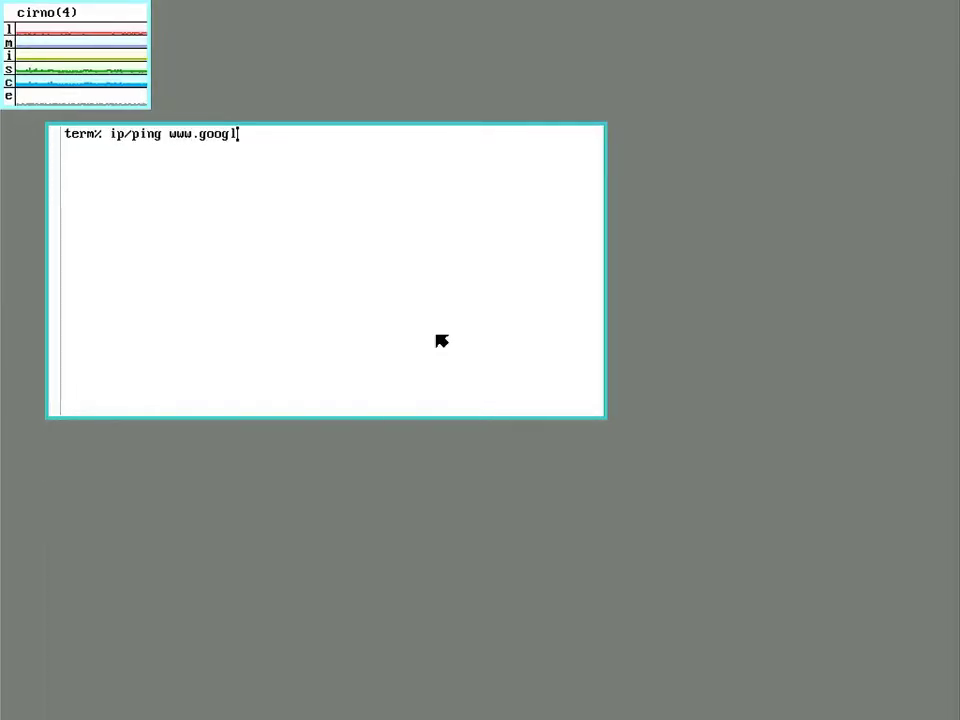
pyautogui.write('e.com')
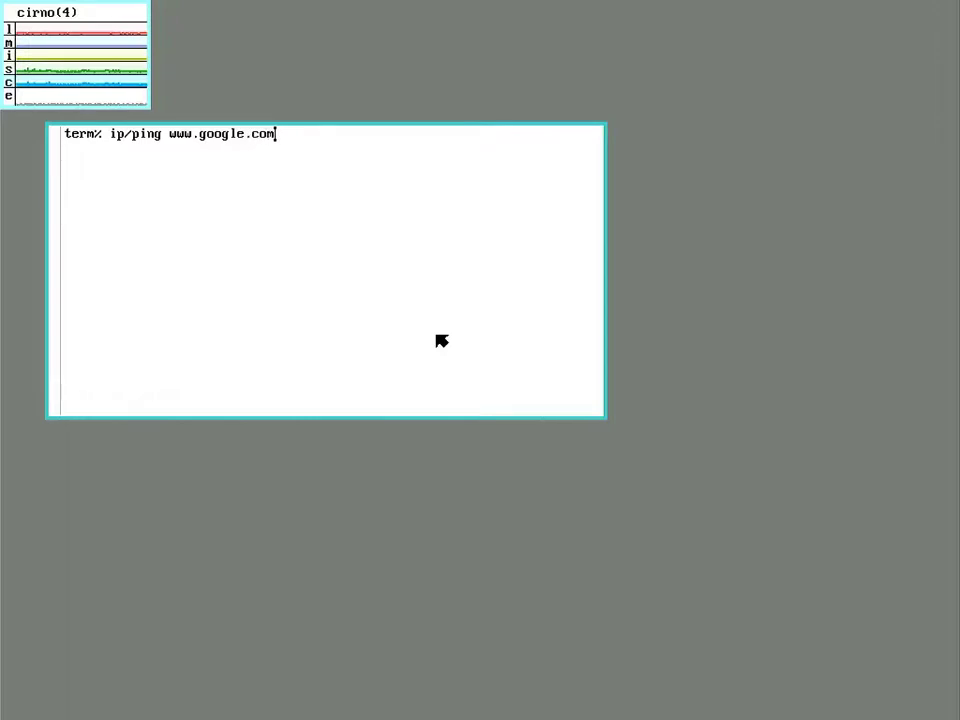
pyautogui.press('Return')
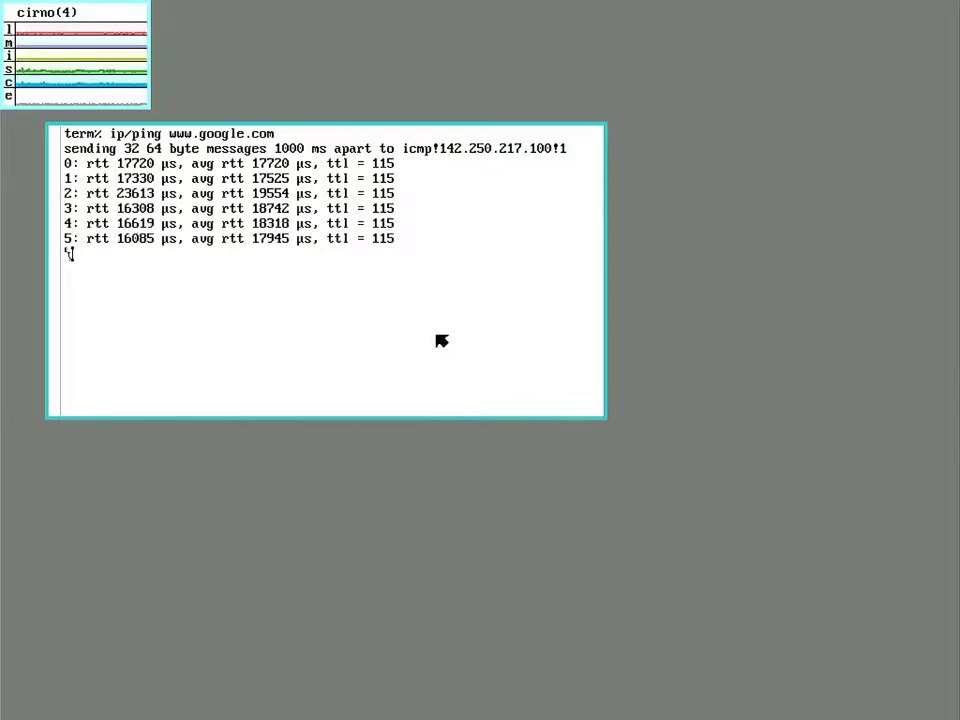
pyautogui.hotkey('ctrl', 'c')
pyautogui.hotkey('ctrl', 'c')
pyautogui.hotkey('ctrl', 'c')
pyautogui.hotkey('ctrl', 'c')
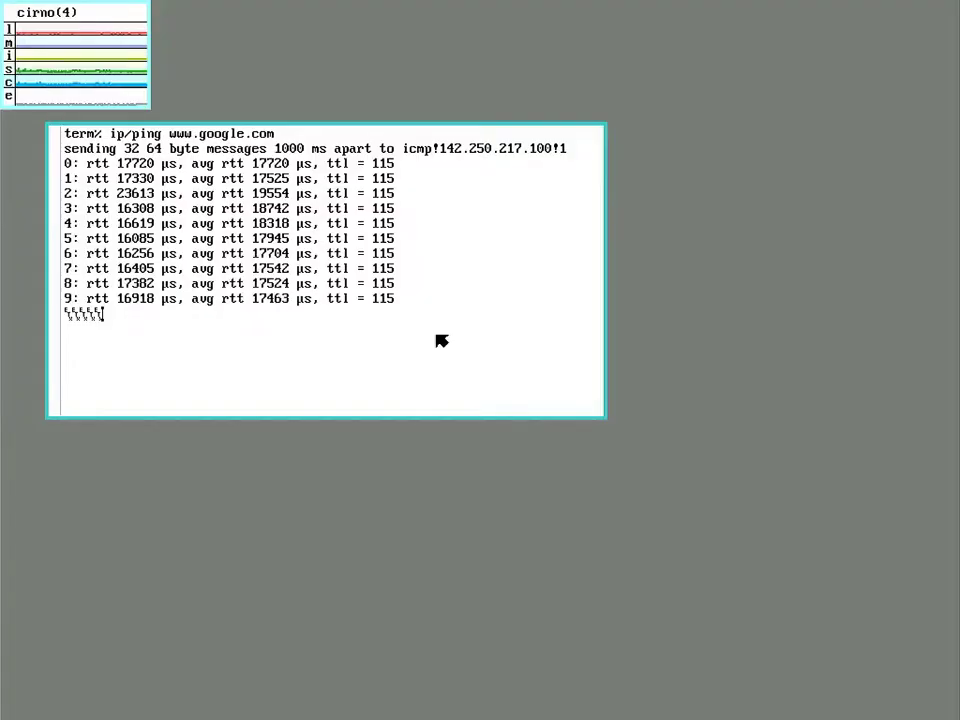
pyautogui.press('Delete')
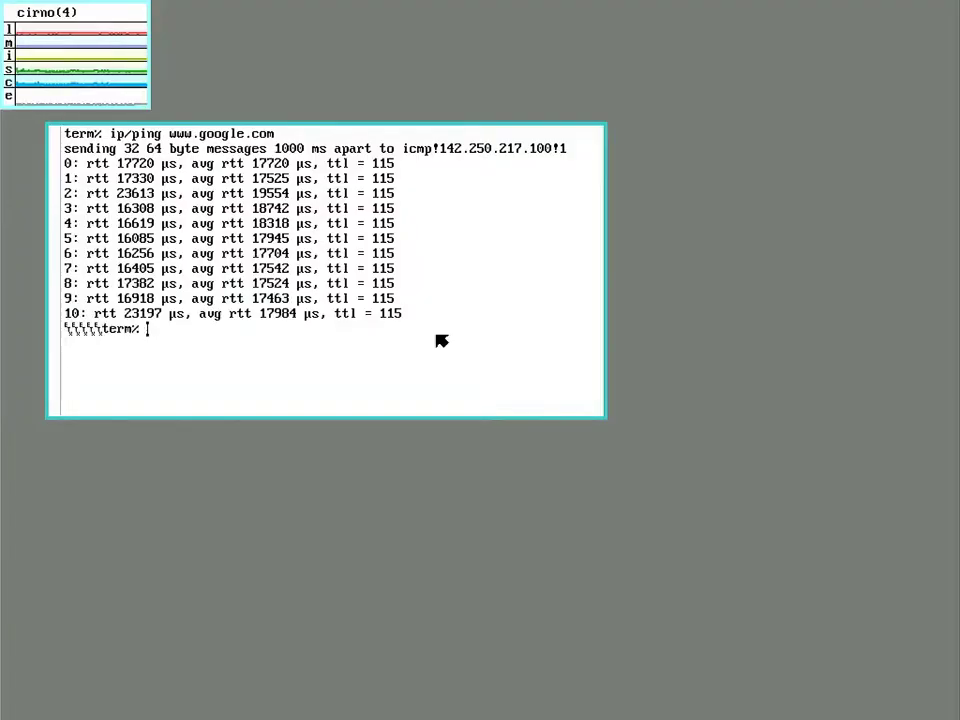
pyautogui.press('Return')
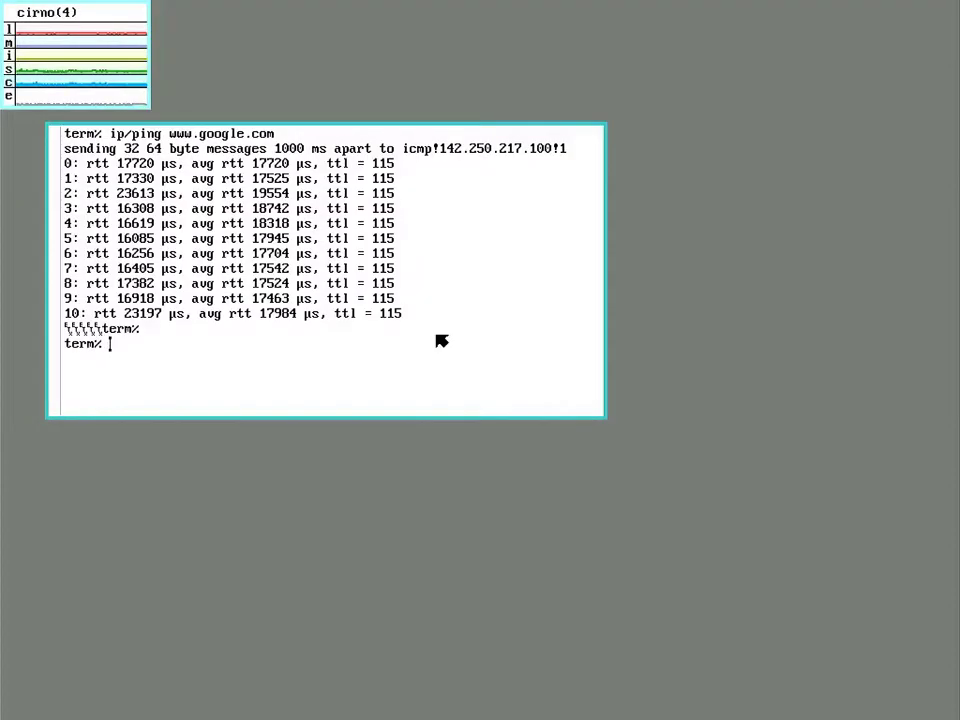
# Step: Launch games/mahjongg to show its tiles, quit it with q, and bring up the rio menu
pyautogui.write('games/m')
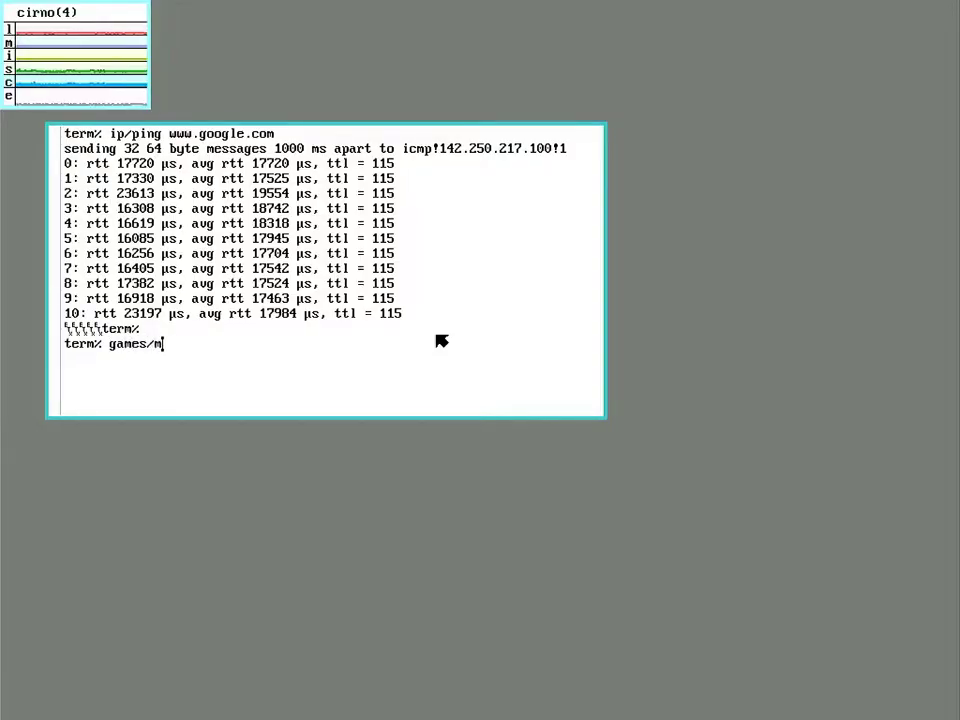
pyautogui.write('ahjongg')
pyautogui.press('Return')
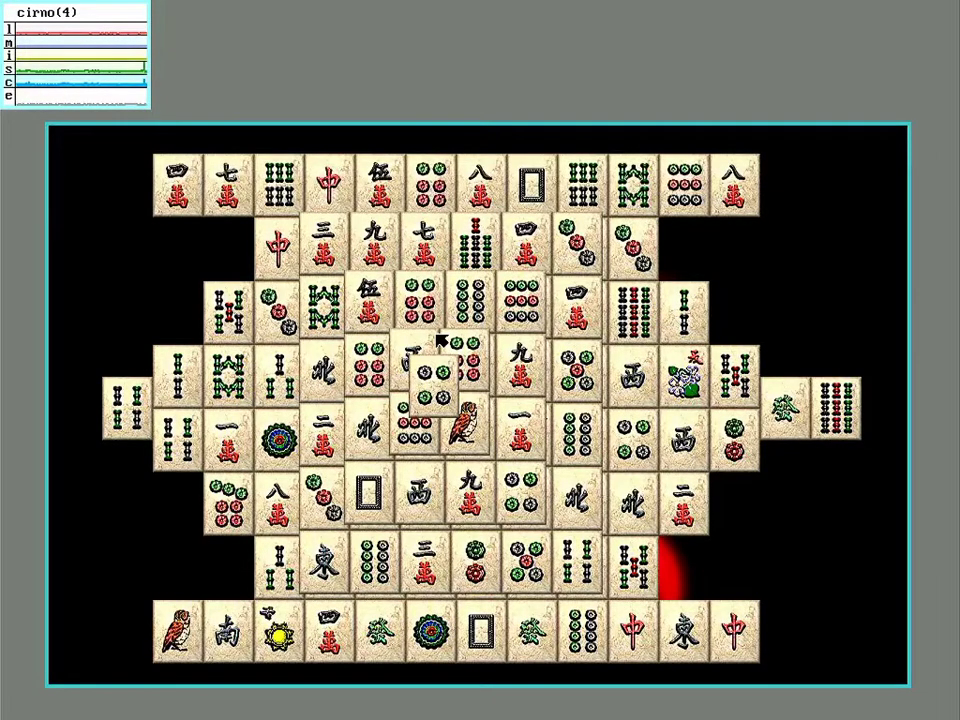
pyautogui.press('q')
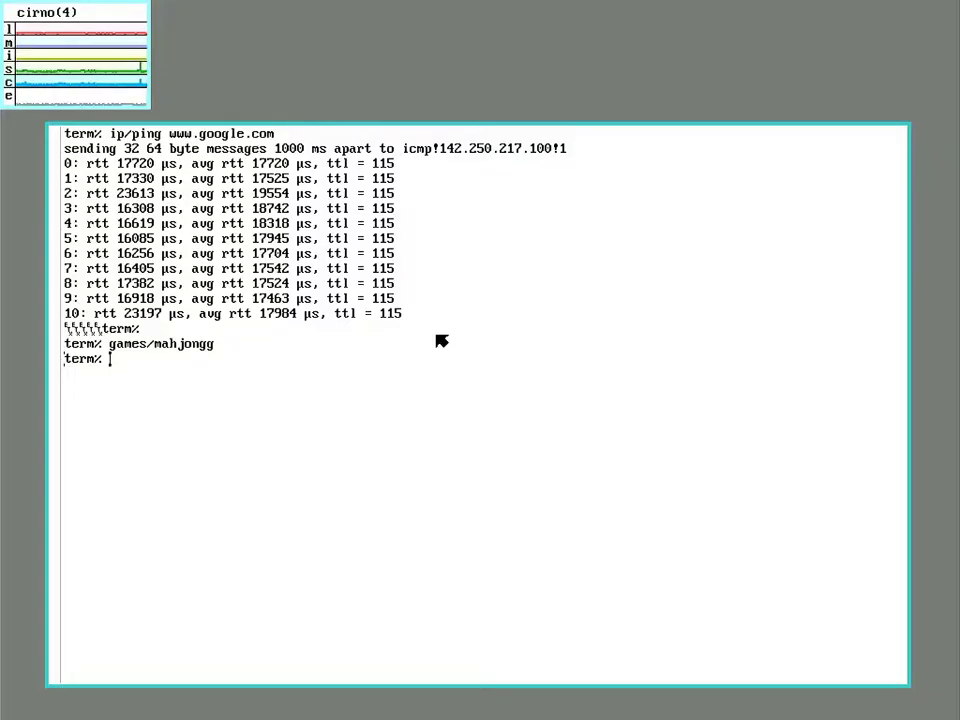
pyautogui.rightClick(258, 26)
# Step: Run fshalt -r to halt the file system and reboot the machine
pyautogui.write('fshalt')
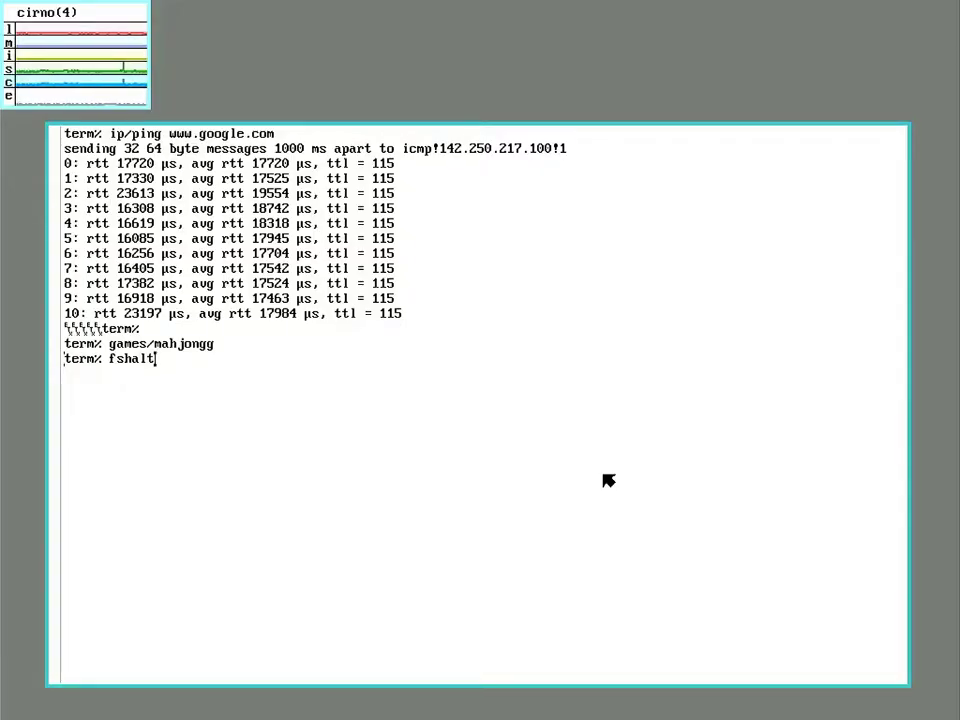
pyautogui.write('-r')
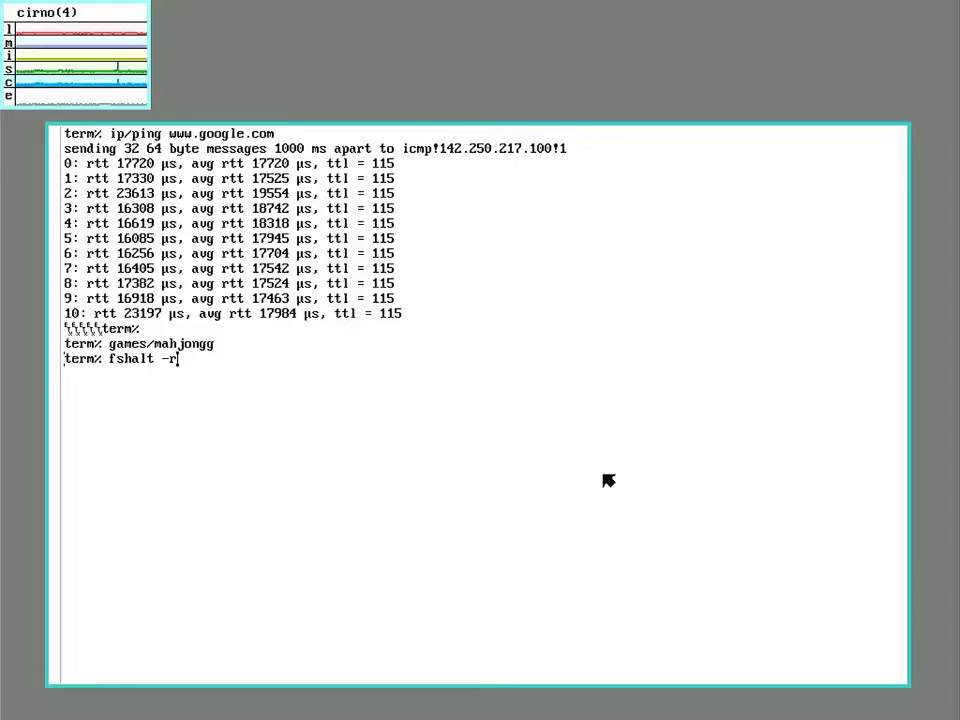
pyautogui.press('Return')
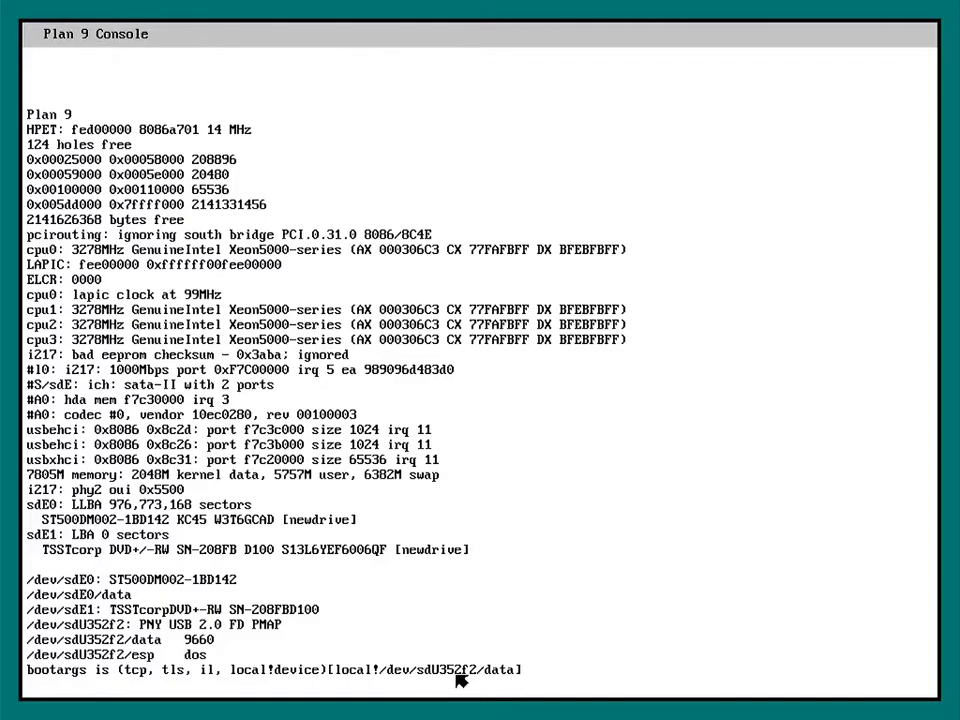
# Step: Accept the default local!/dev/sdU352f2/data boot arguments and the default user
pyautogui.press('Return')
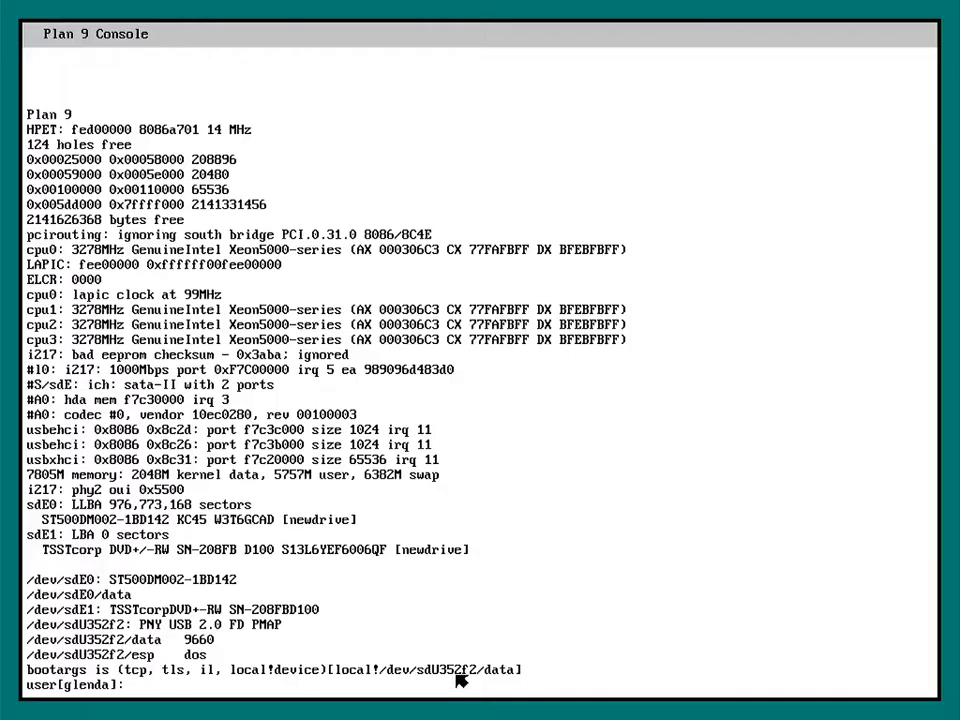
pyautogui.press('Return')
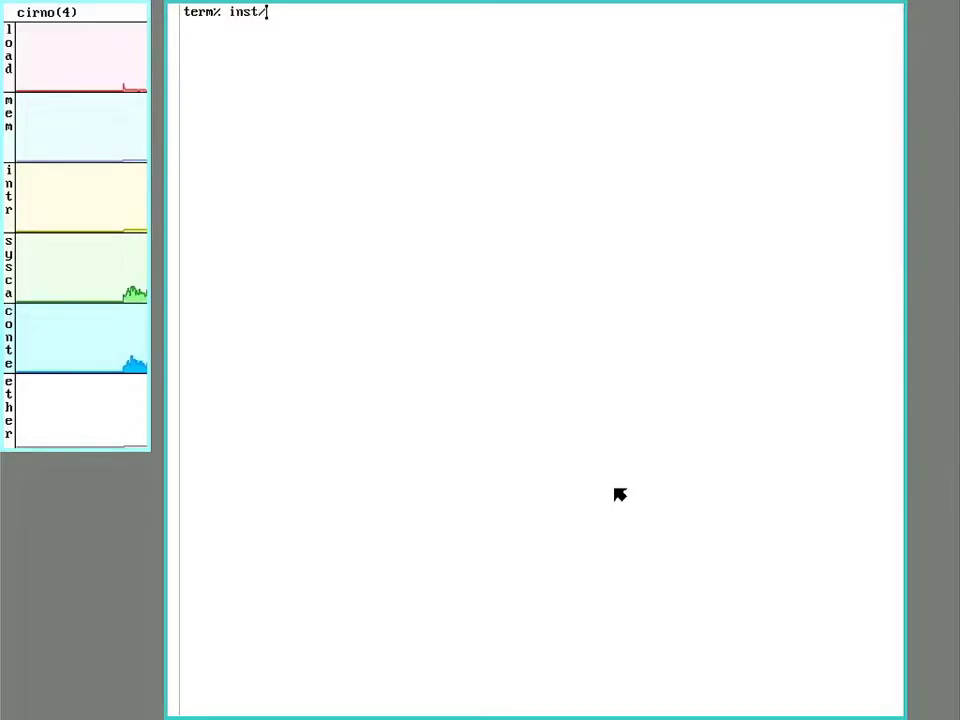
# Step: Run inst/start, choose hjfs in configfs, and proceed to the partdisk task
pyautogui.write('art')
pyautogui.press('Return')
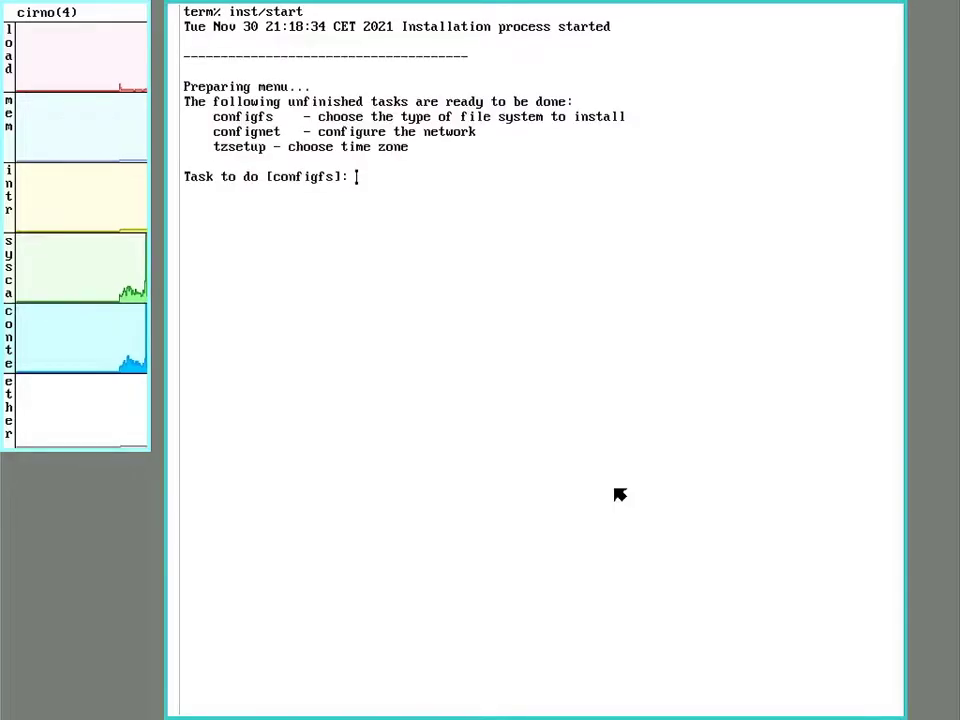
pyautogui.press('Return')
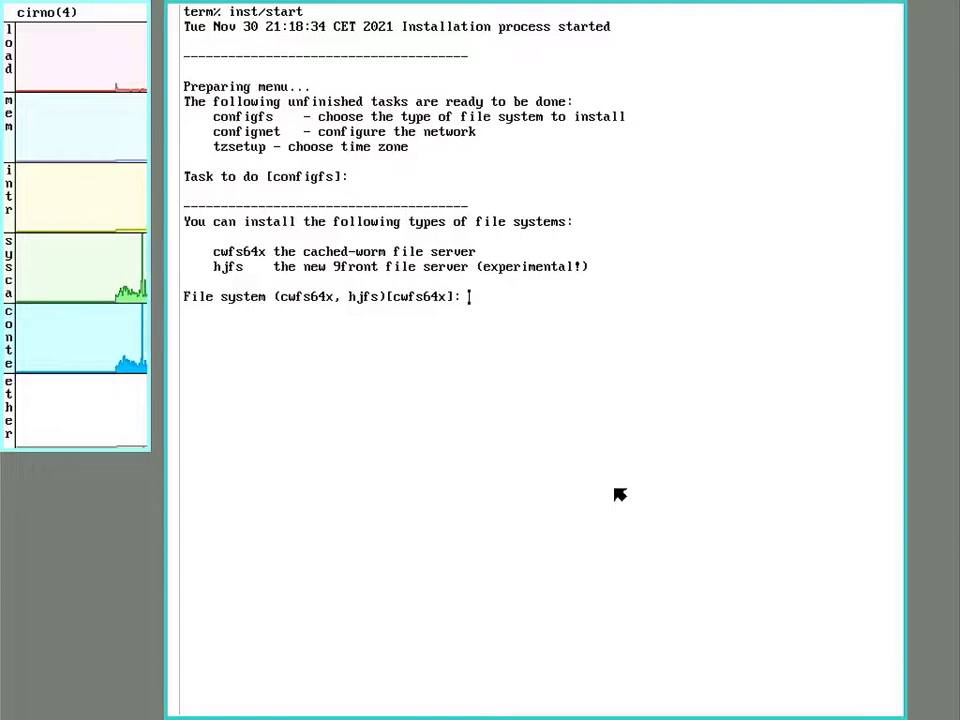
pyautogui.write('hjfs')
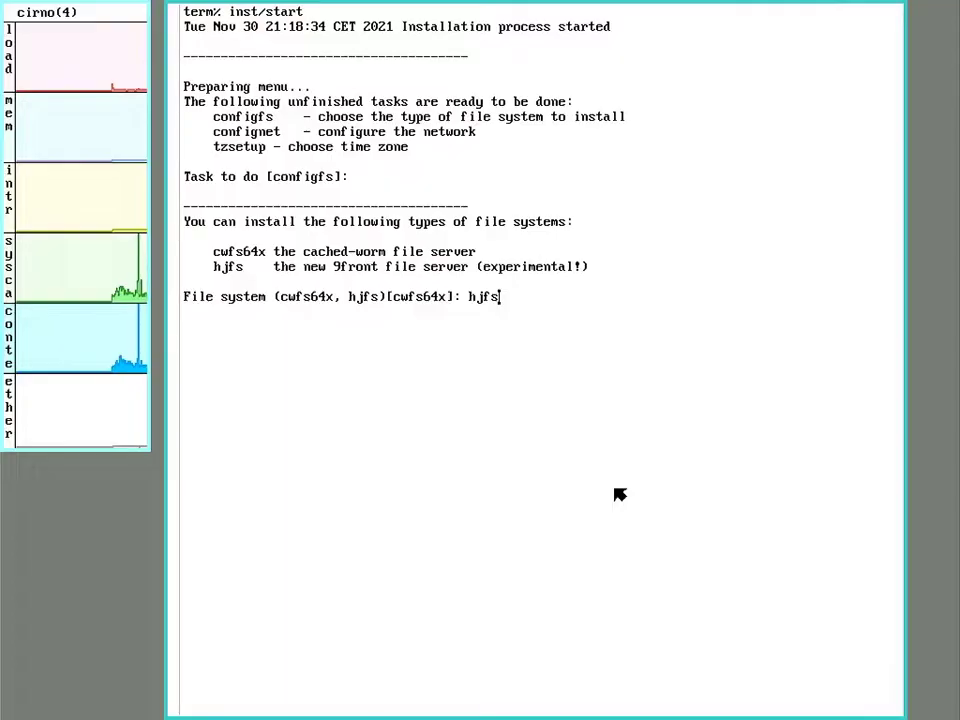
pyautogui.press('Return')
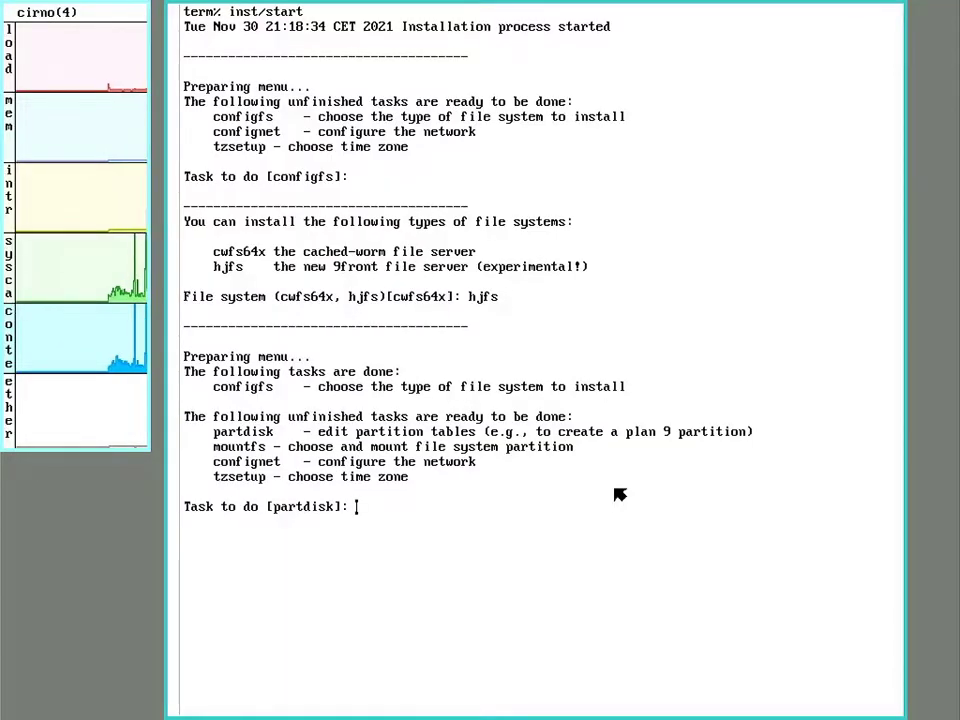
pyautogui.press('Return')
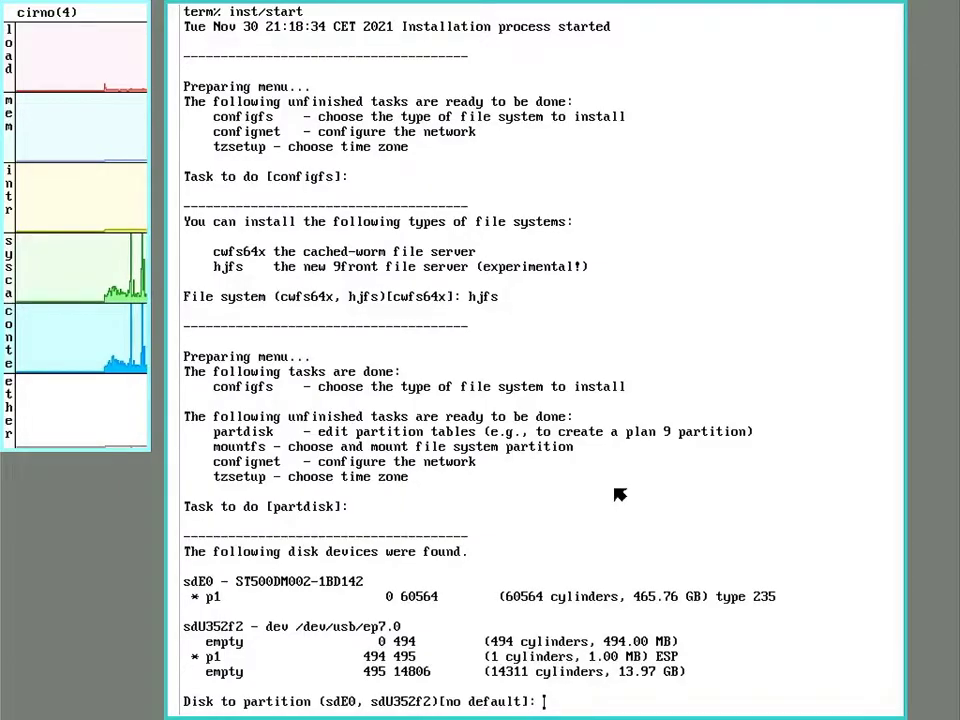
# Step: Choose sdE0 as the disk to partition and list fdisk's commands with h
pyautogui.write('sdE0')
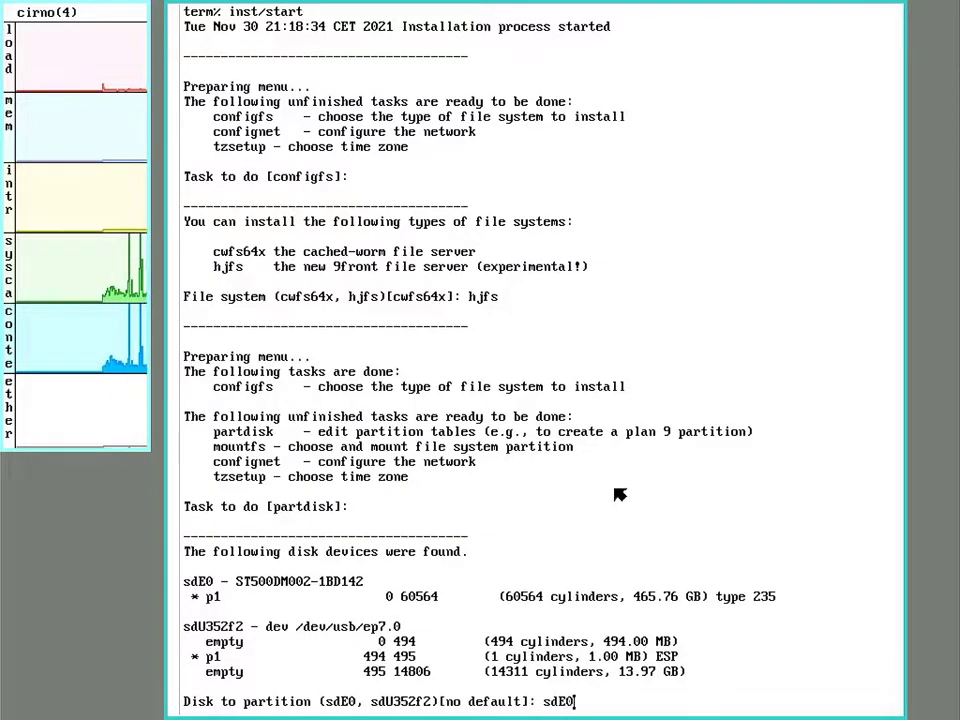
pyautogui.press('Return')
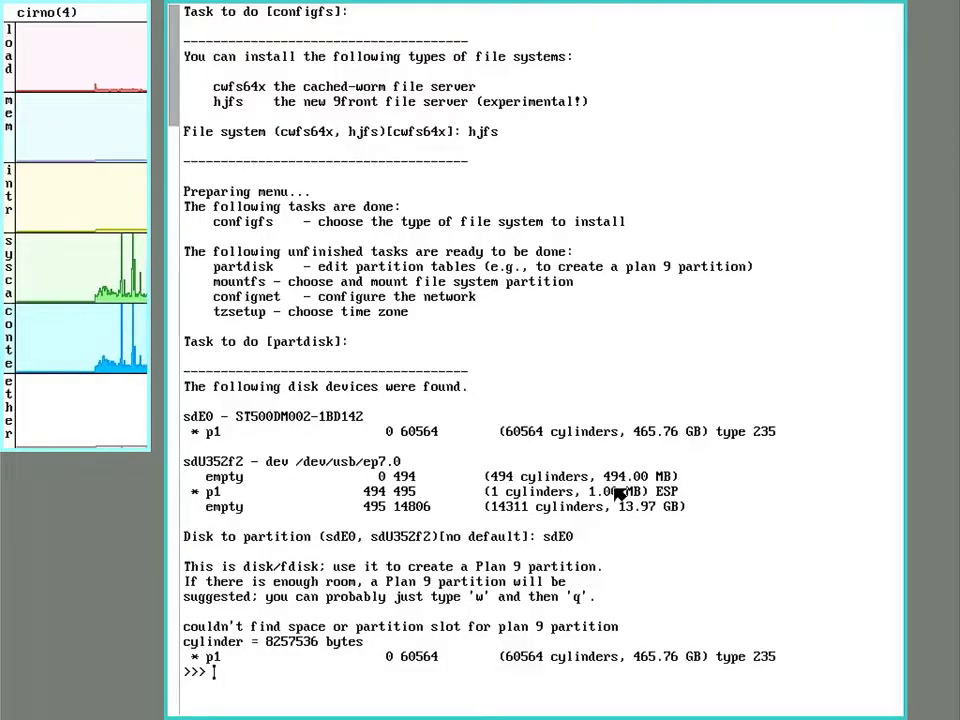
pyautogui.write('h')
pyautogui.press('Return')
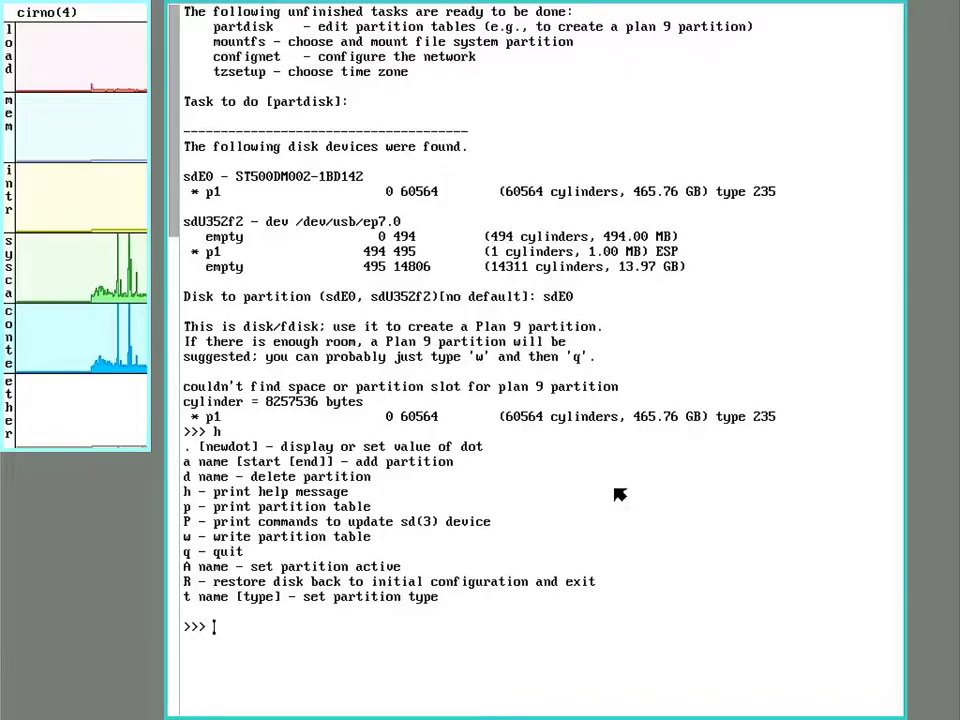
# Step: Delete partition p1, write the table, and print it showing 465.75 GB empty
pyautogui.write('d p1')
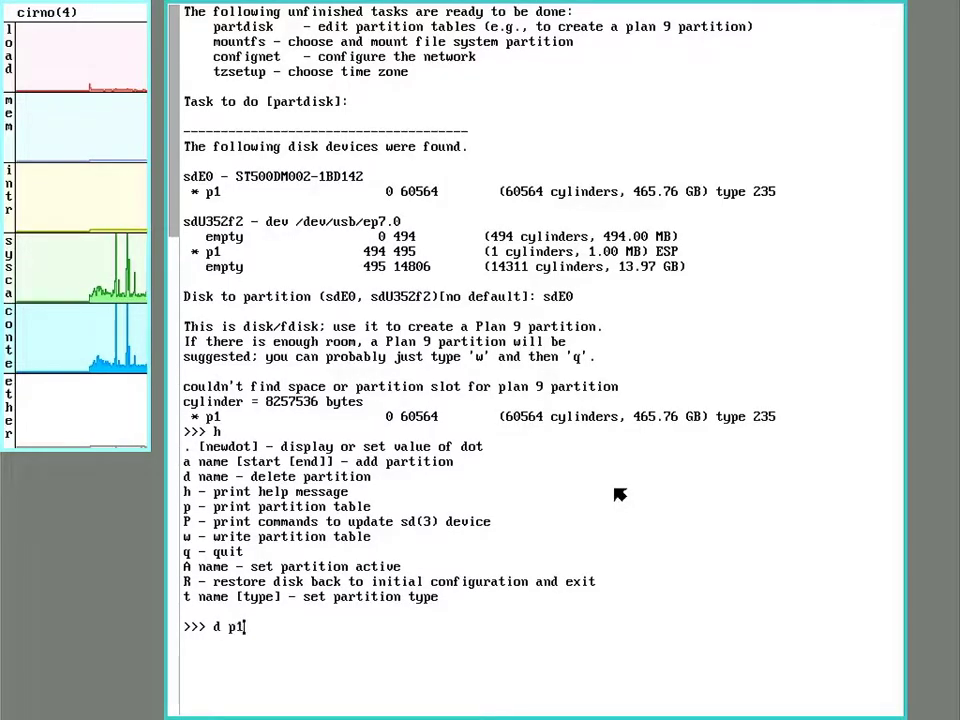
pyautogui.press('Return')
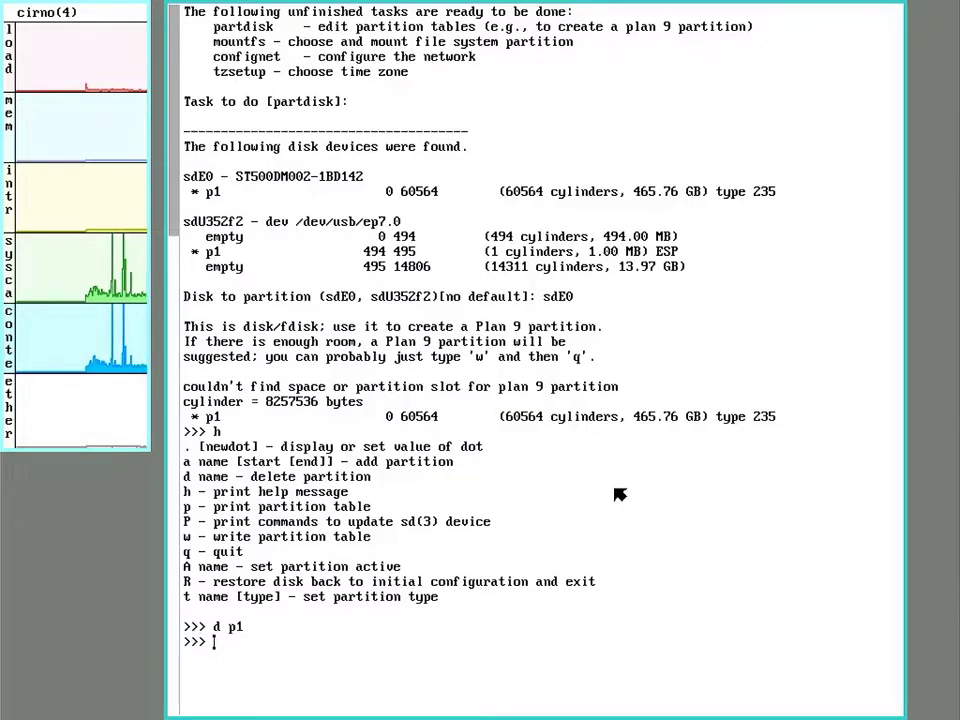
pyautogui.write('w')
pyautogui.press('Return')
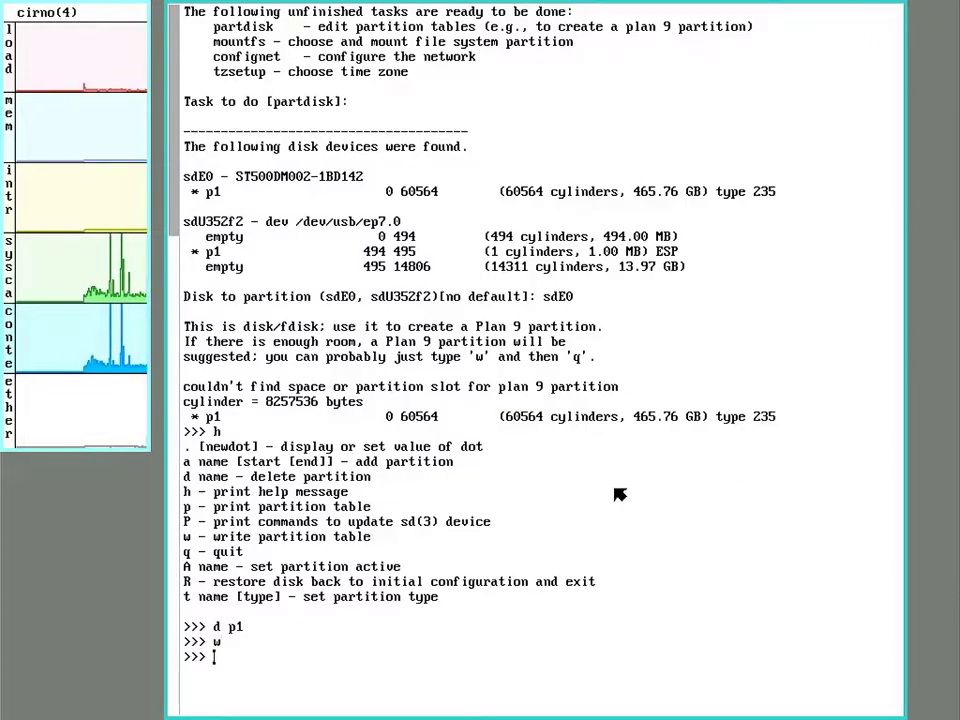
pyautogui.write('p')
pyautogui.press('Return')
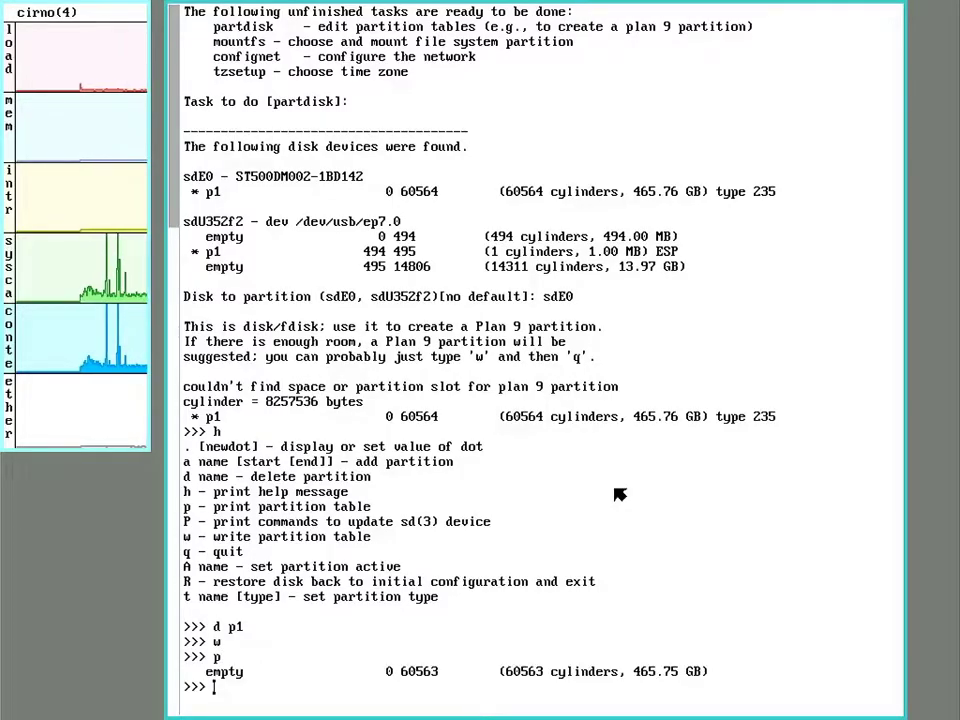
# Step: Add partition p1 with 'a p1 0 60563', write the table, and quit fdisk
pyautogui.write('a p1 ')
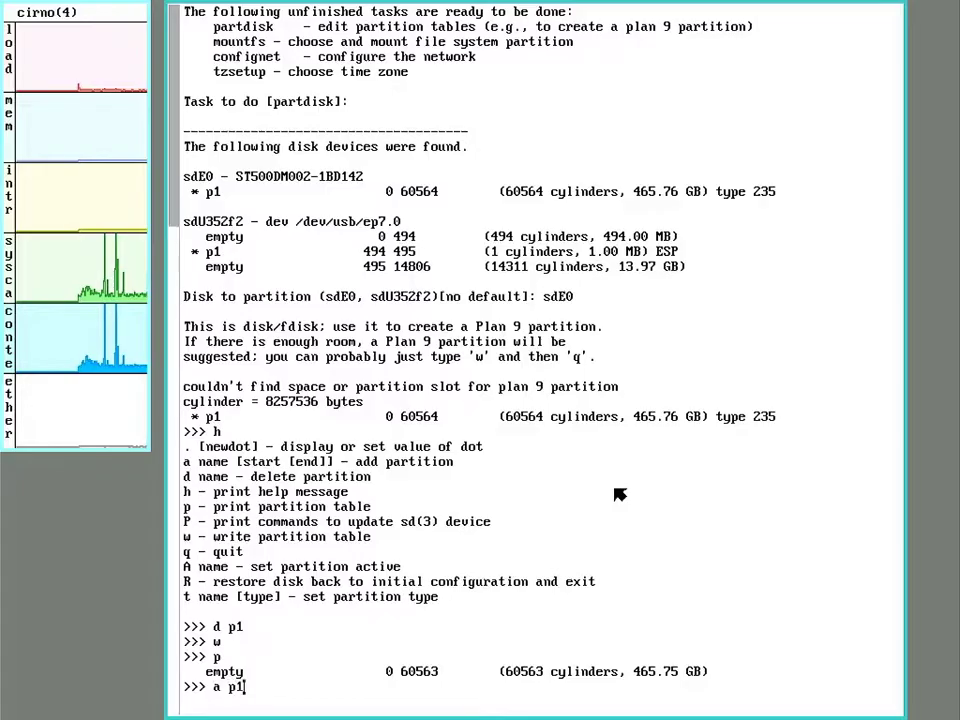
pyautogui.write('0 ')
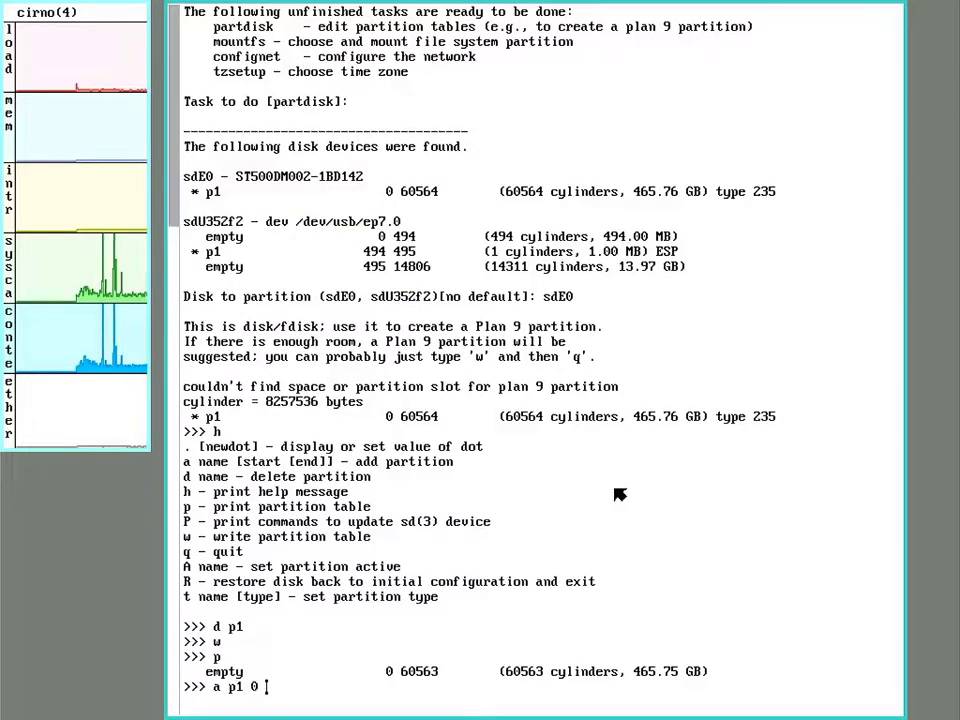
pyautogui.write('6-0')
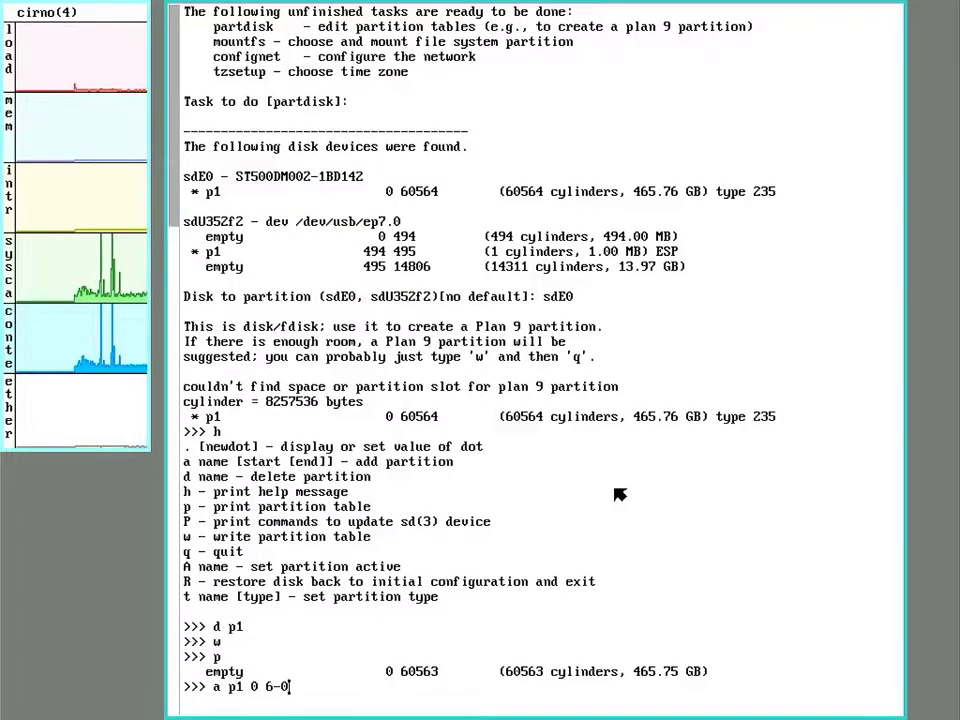
pyautogui.press('BackSpace')
pyautogui.press('BackSpace')
pyautogui.write('0563')
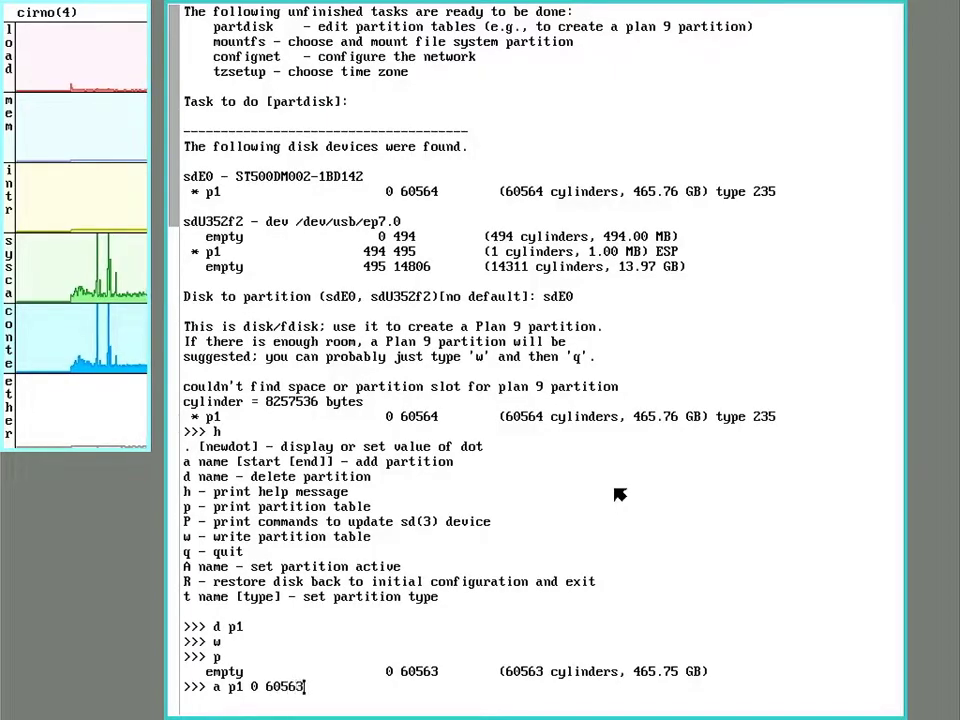
pyautogui.press('Return')
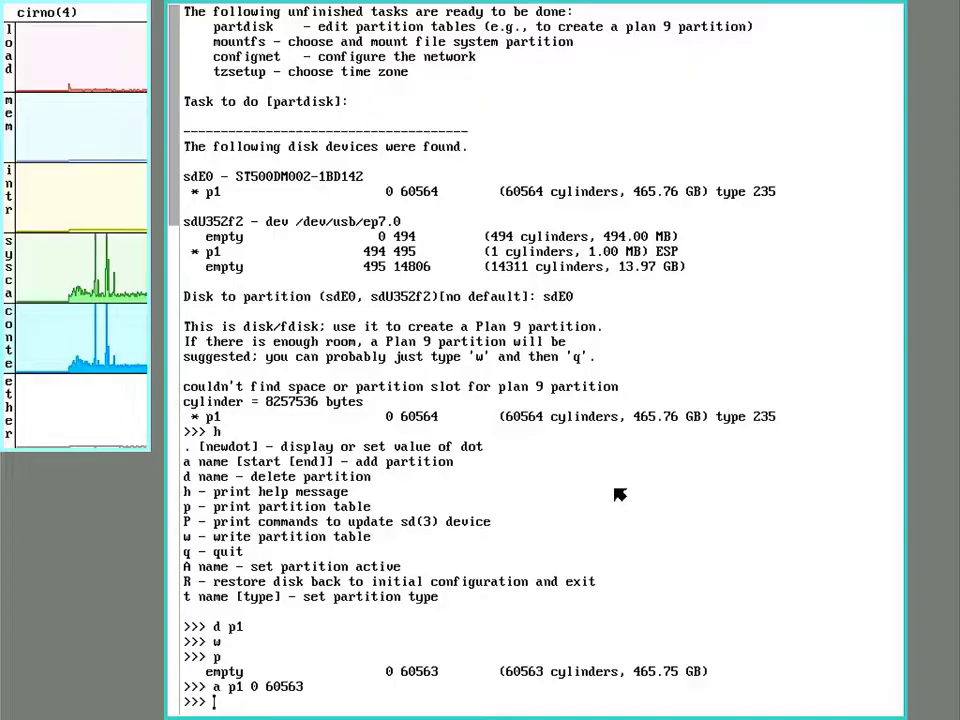
pyautogui.write('w')
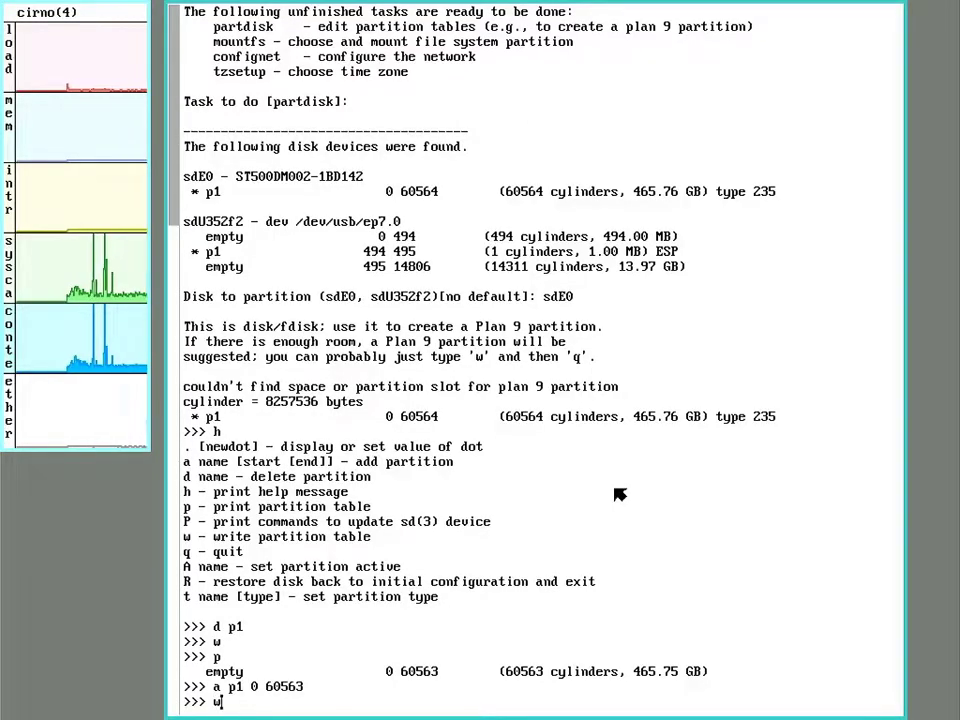
pyautogui.press('Return')
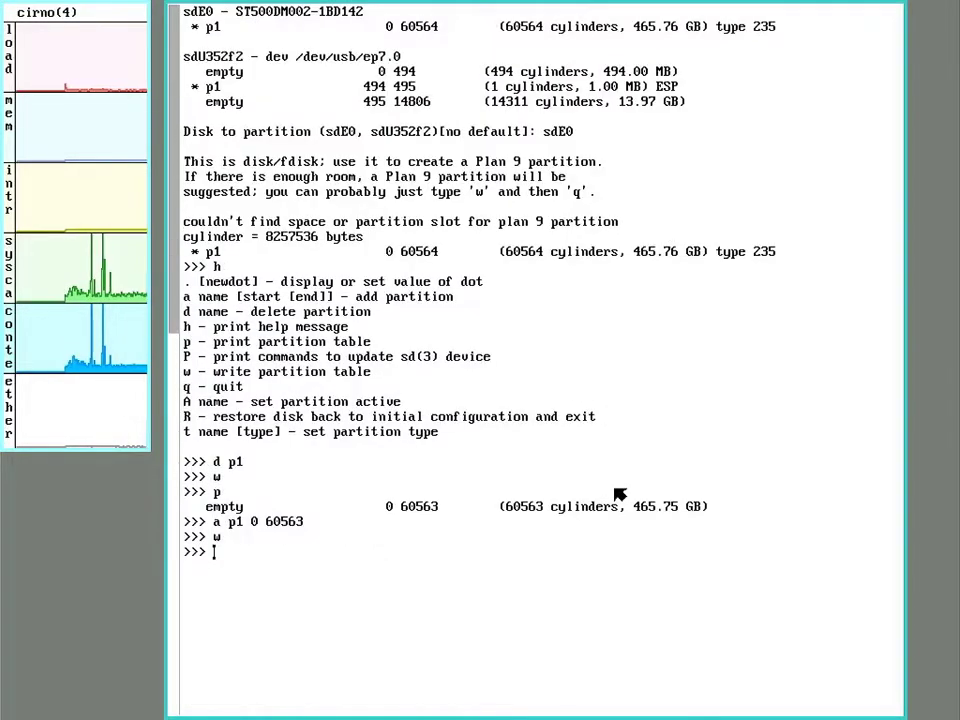
pyautogui.write('q')
pyautogui.press('Return')
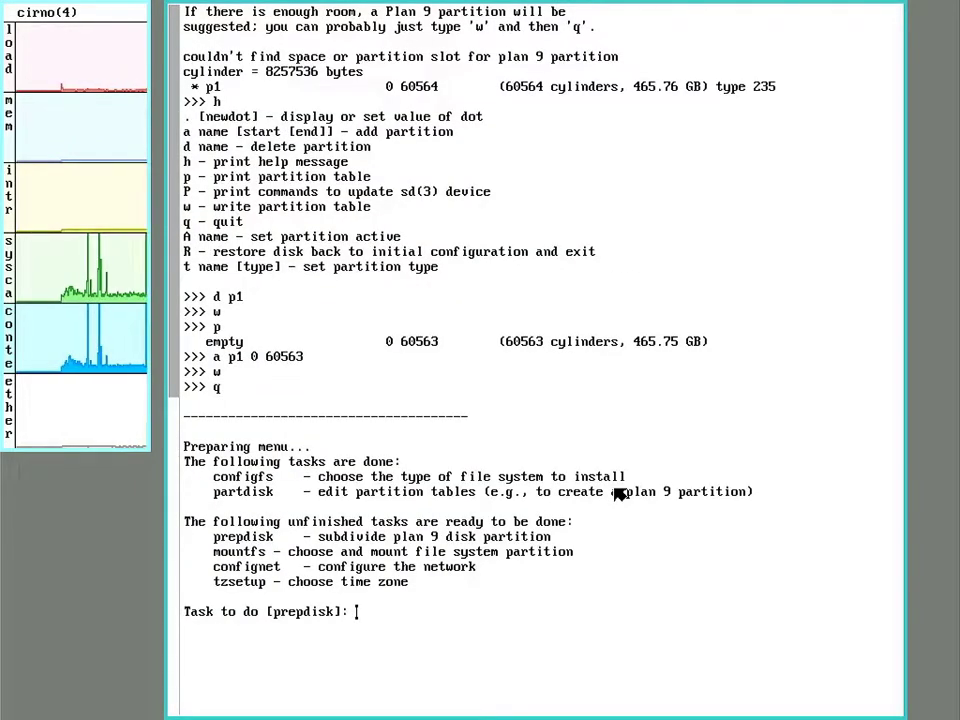
# Step: Run prepdisk on /dev/sdE0/plan9 and write the suggested 9fat, nvram and fs layout
pyautogui.press('Return')
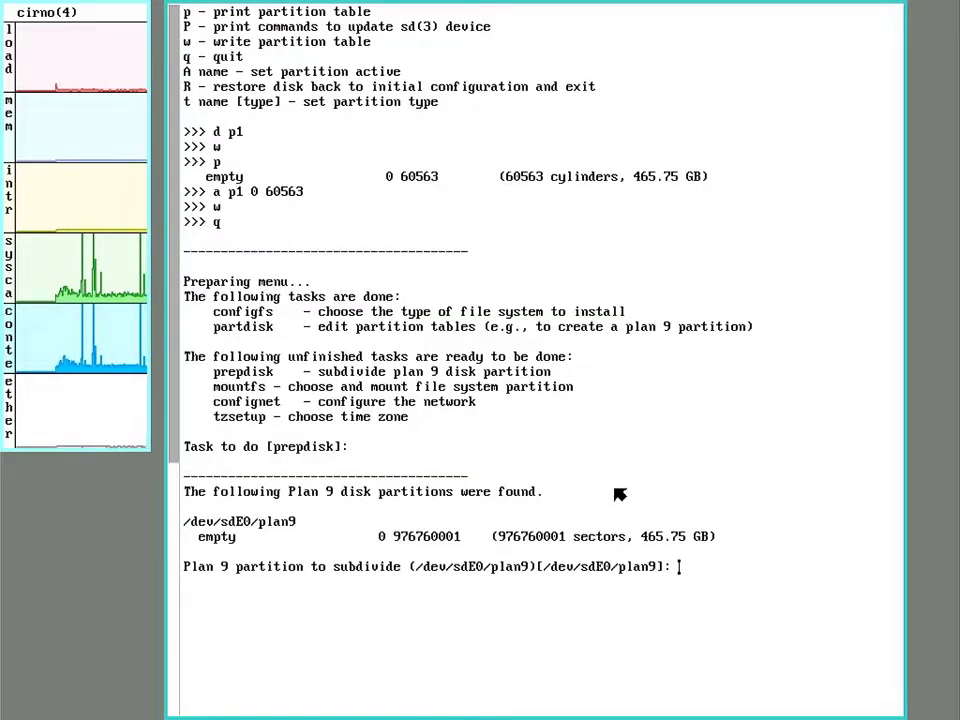
pyautogui.press('Return')
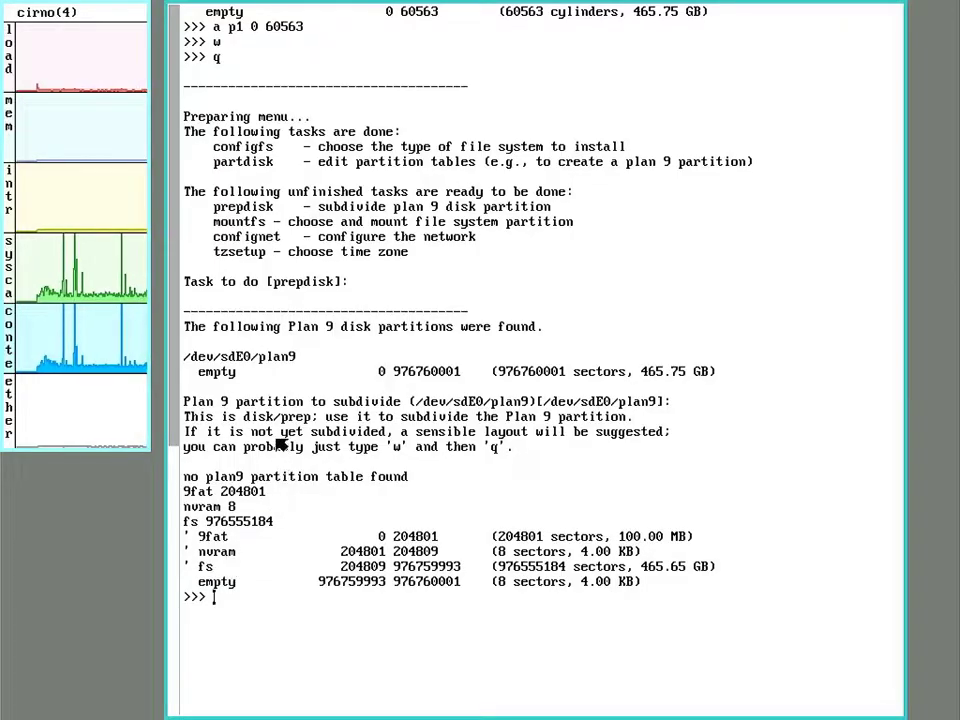
pyautogui.write('w')
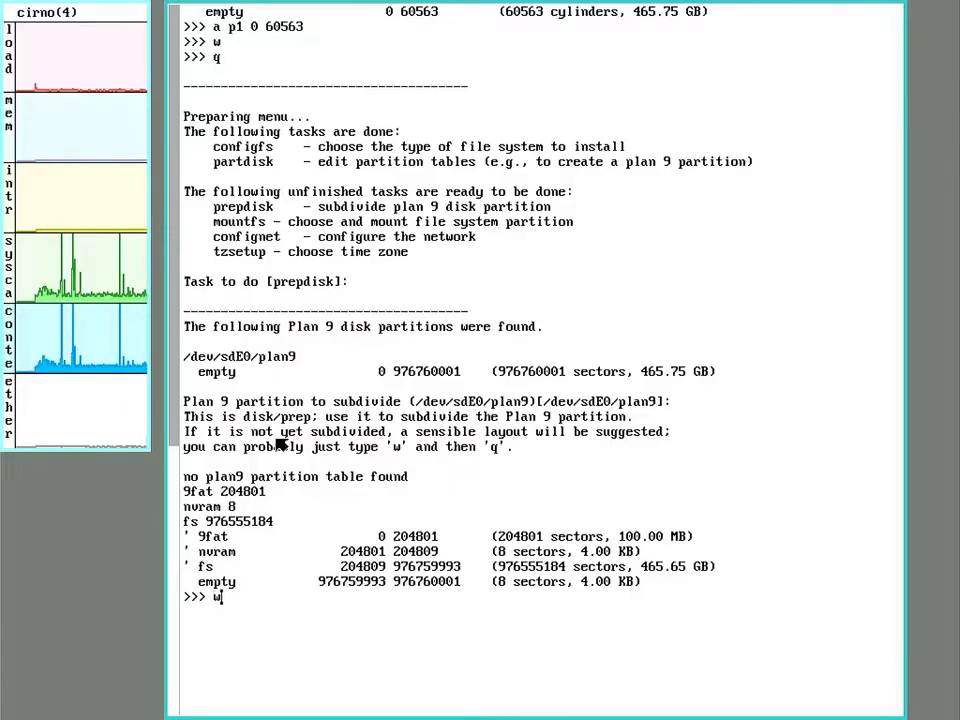
pyautogui.press('Return')
pyautogui.write('q')
pyautogui.press('Return')
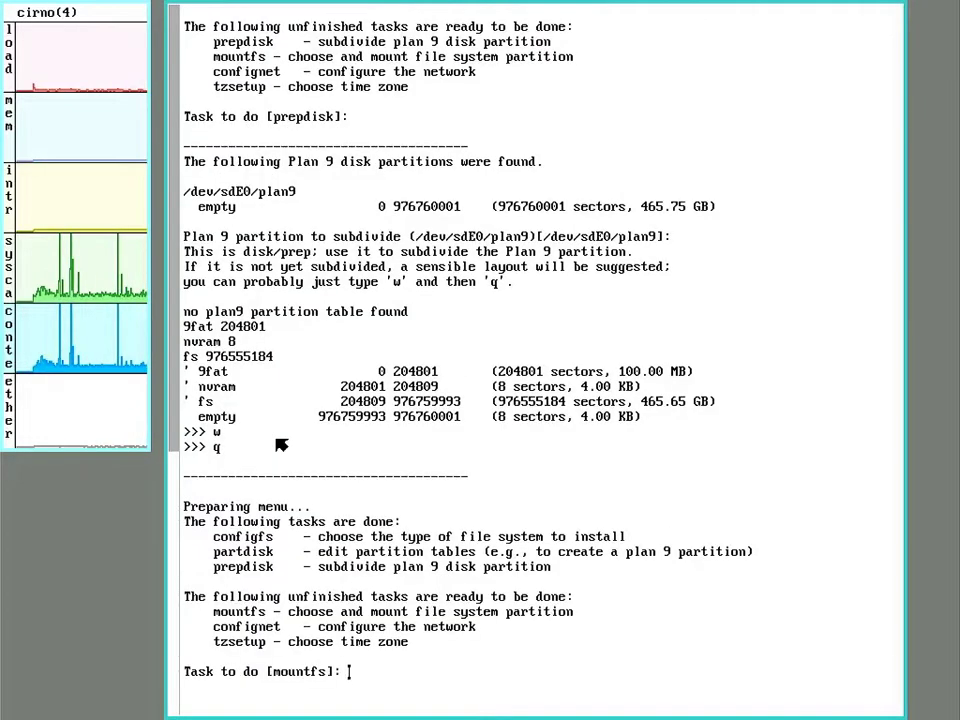
# Step: Mount /dev/sdE0/fs with the default 1440 MB cache and answer yes to ream it
pyautogui.press('Return')
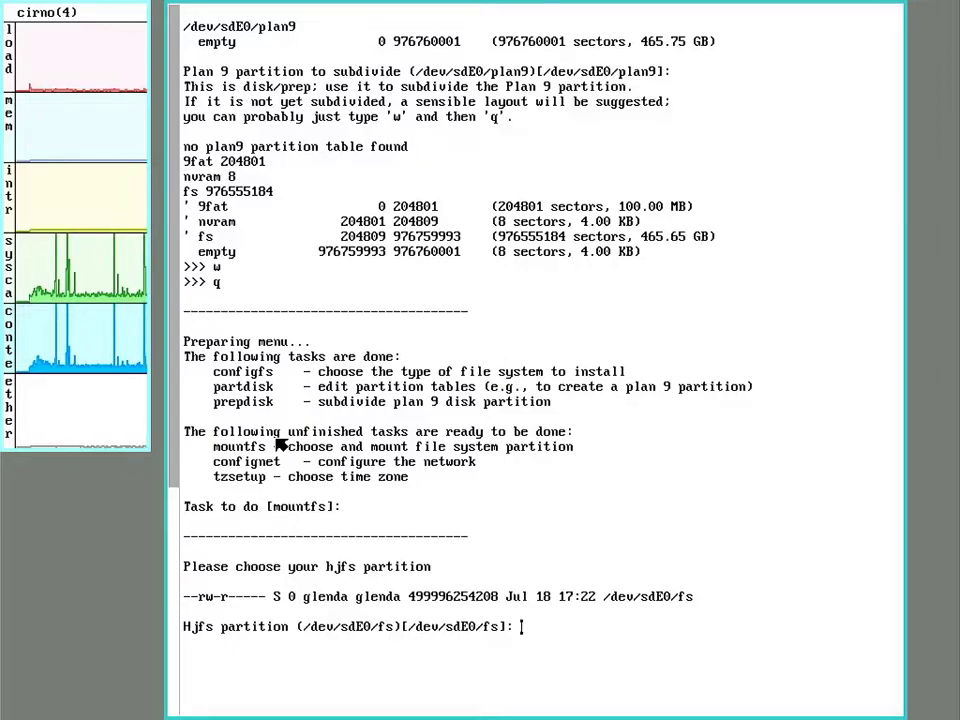
pyautogui.press('Return')
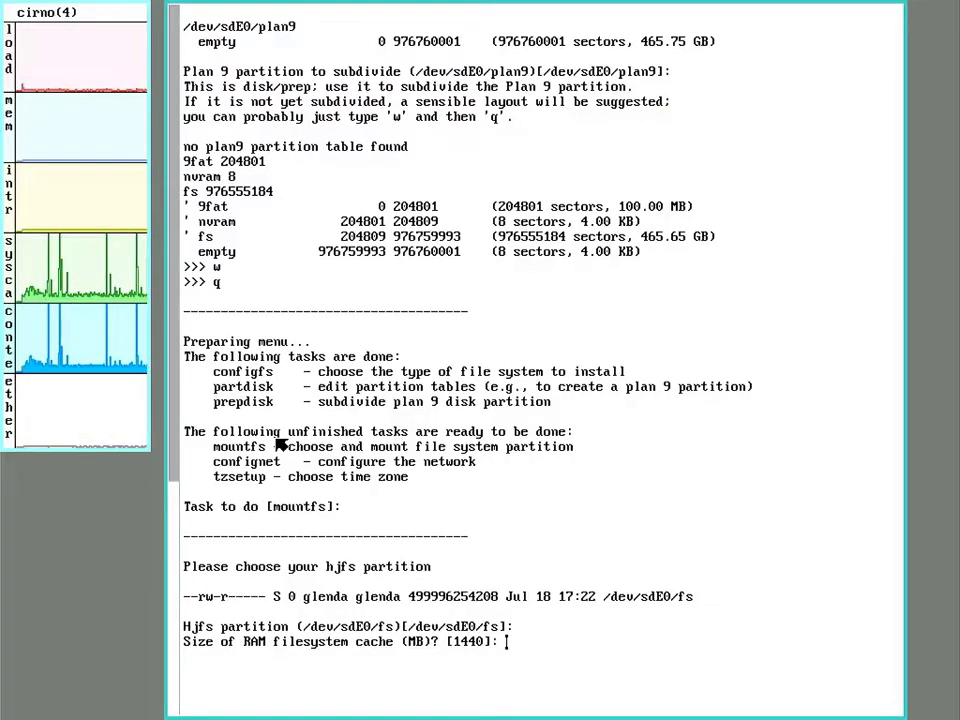
pyautogui.press('Return')
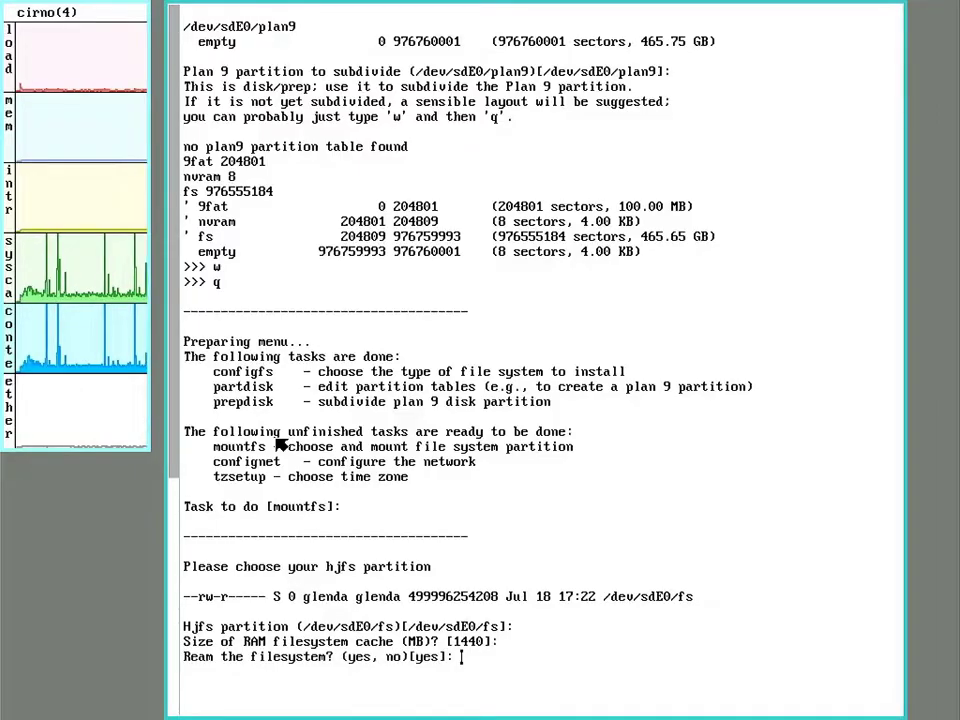
pyautogui.write('yes')
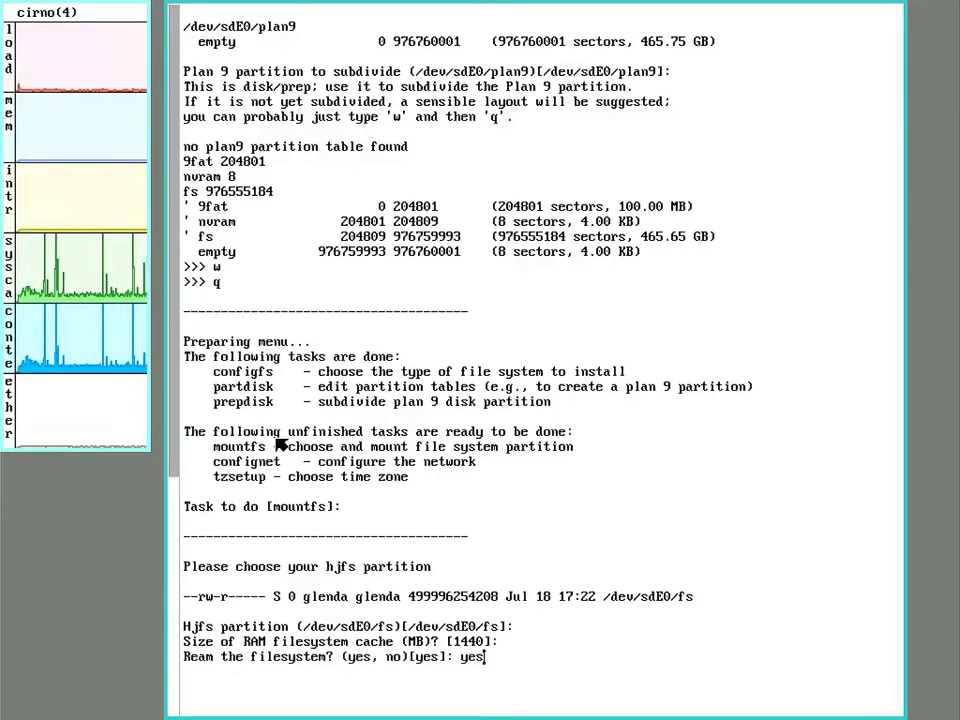
pyautogui.press('Return')
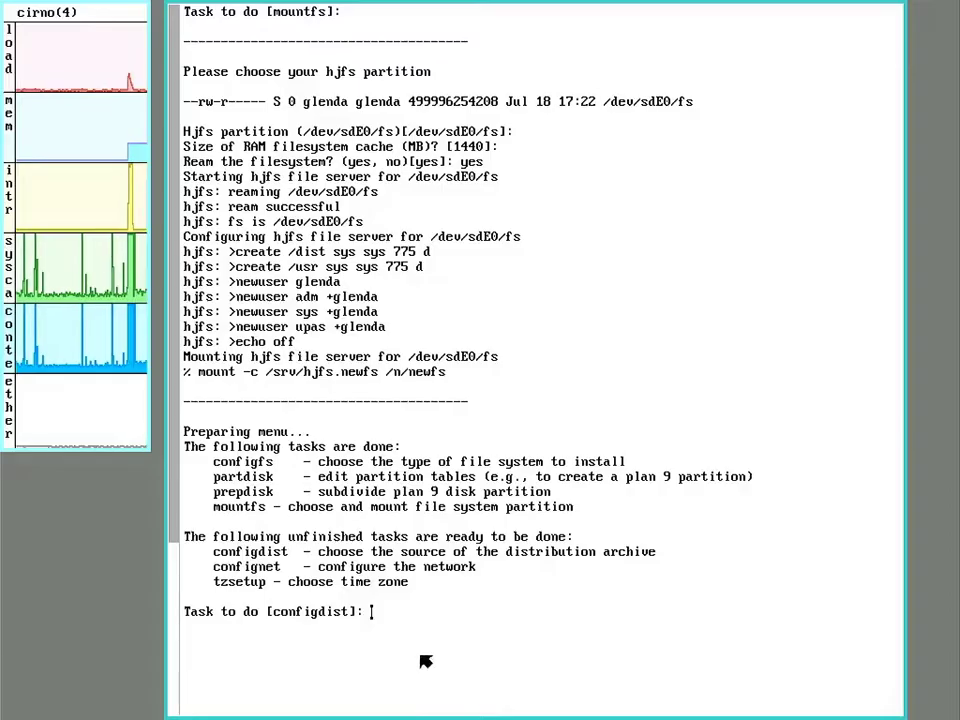
# Step: Take the distribution from local media and configure ethernet automatically via DHCP
pyautogui.press('Return')
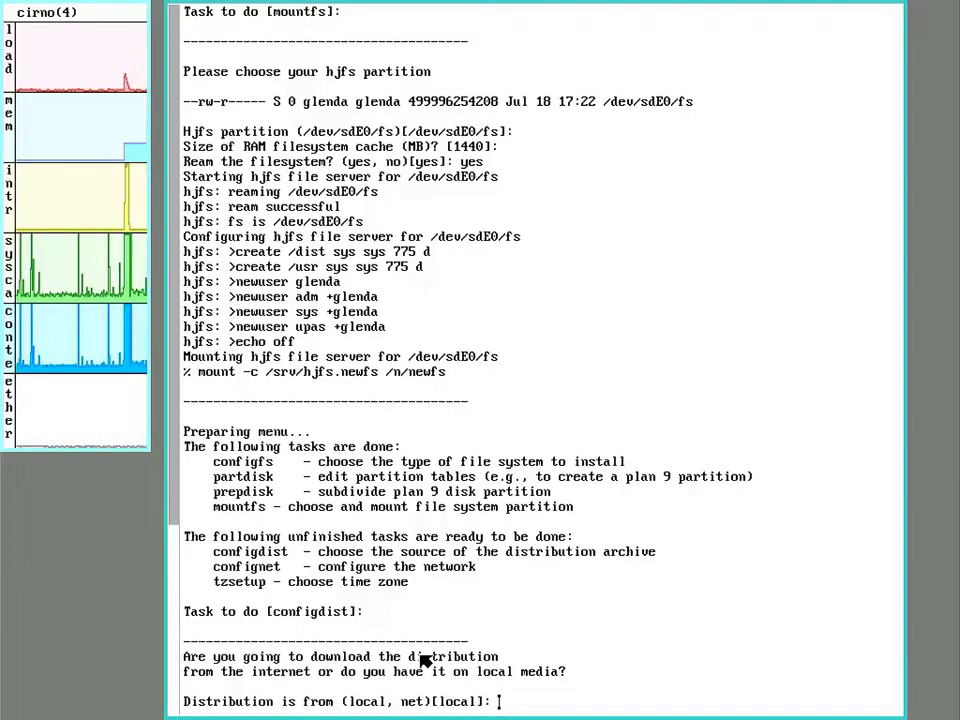
pyautogui.press('Return')
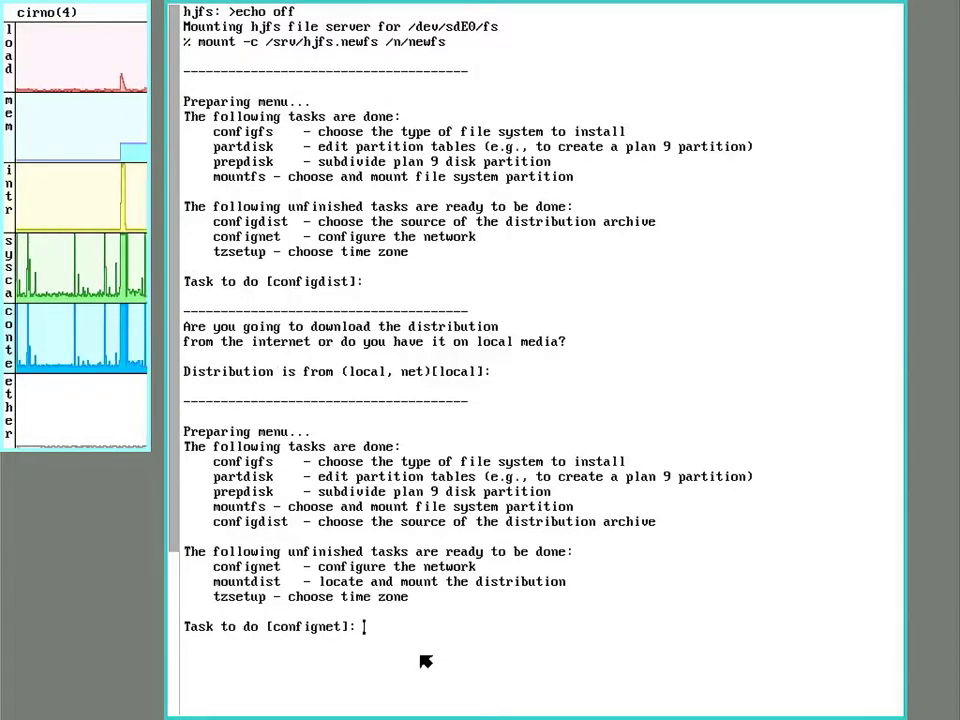
pyautogui.press('Return')
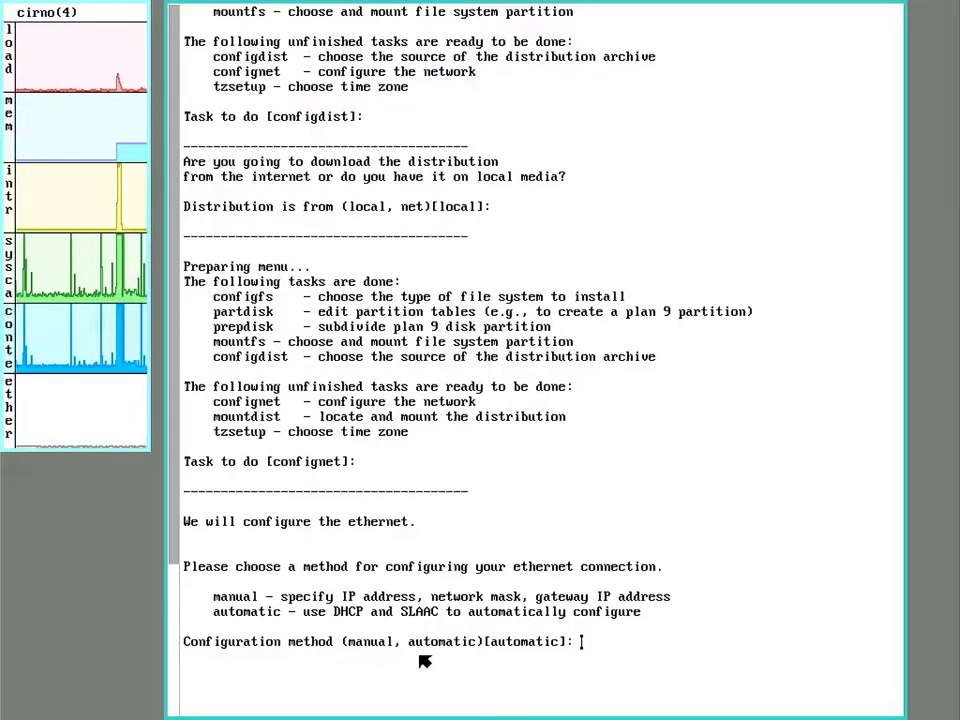
pyautogui.press('Return')
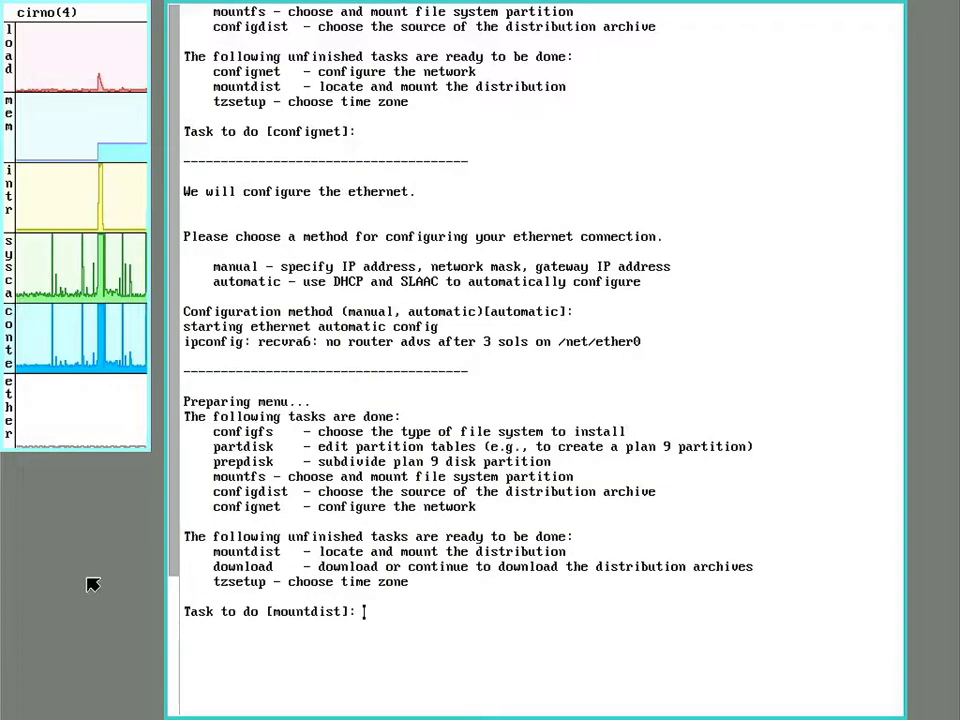
# Step: Mount the default distribution disk with the archive at root, then copy the distribution to the file system
pyautogui.press('Return')
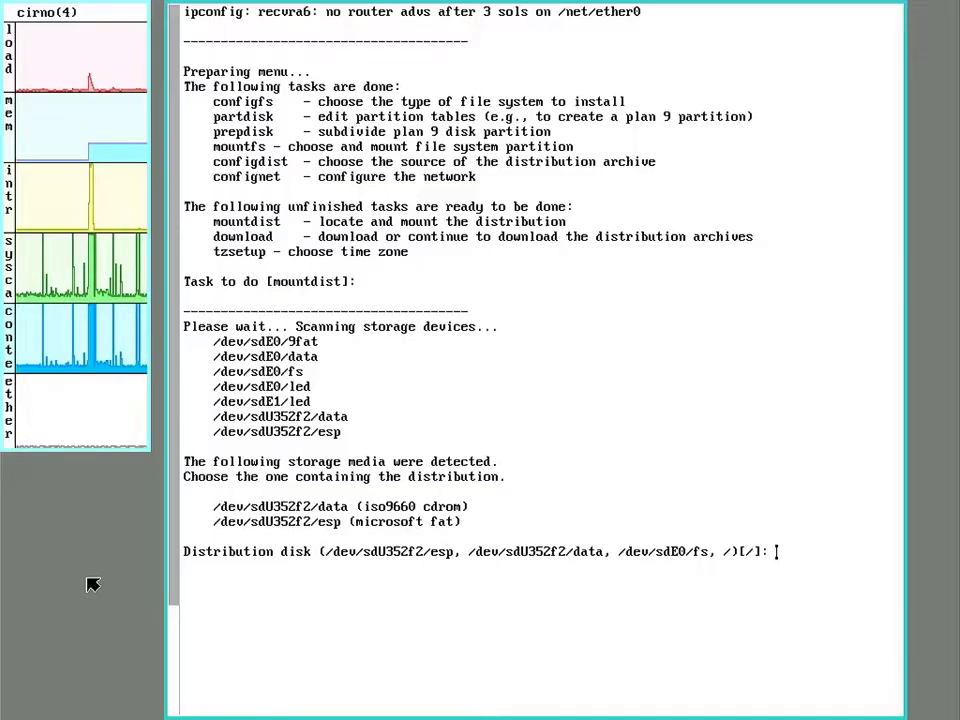
pyautogui.press('Return')
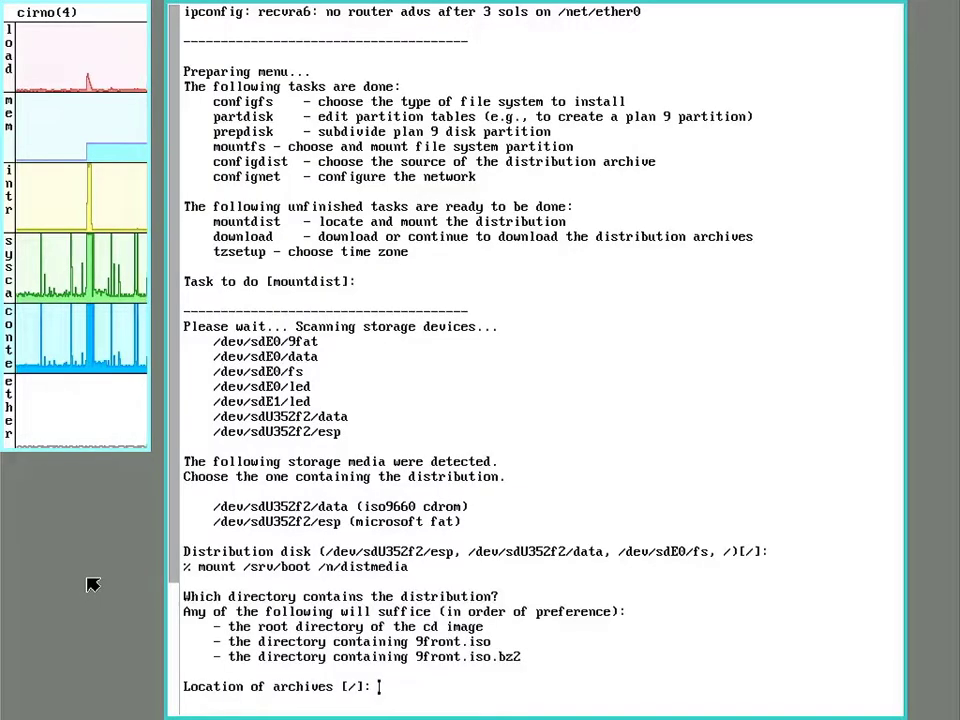
pyautogui.press('Return')
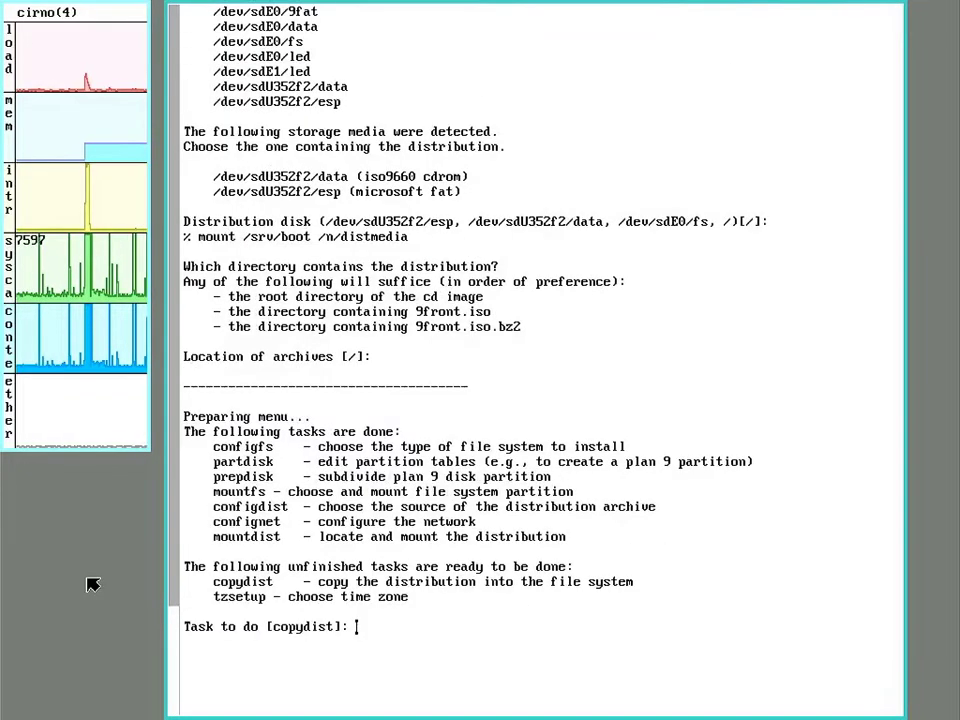
pyautogui.press('Return')
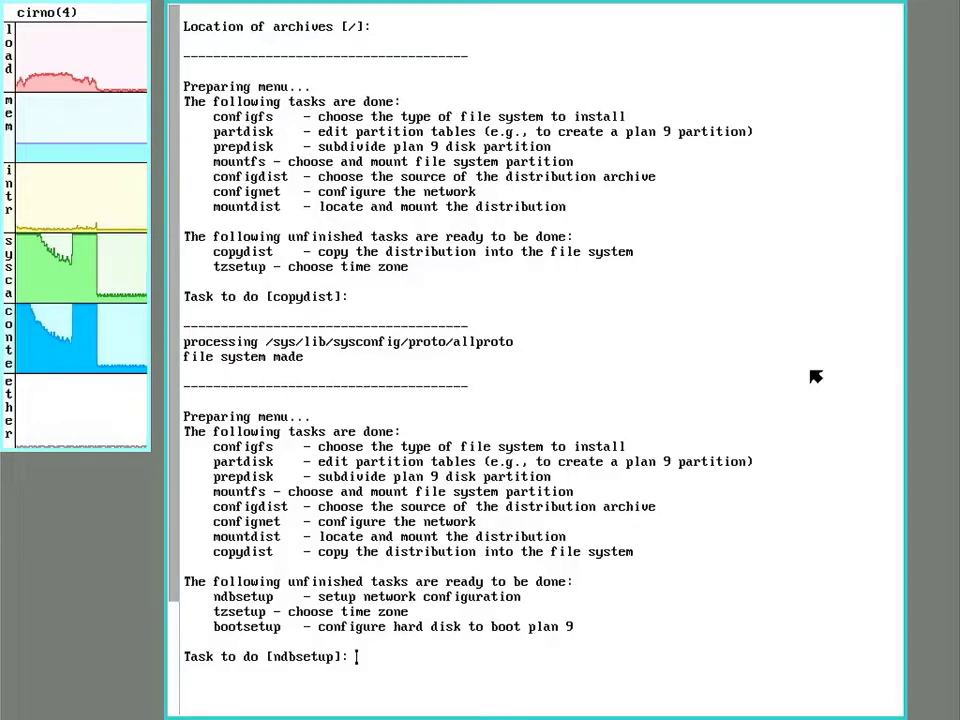
# Step: Set the system name to Demo in ndbsetup
pyautogui.press('Return')
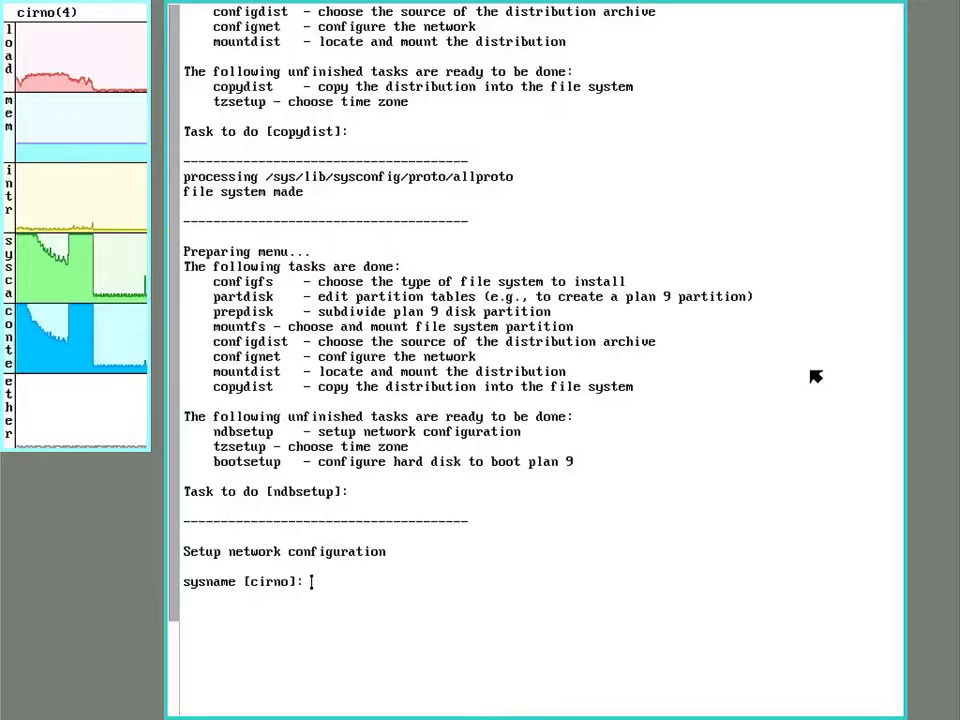
pyautogui.write('Demo')
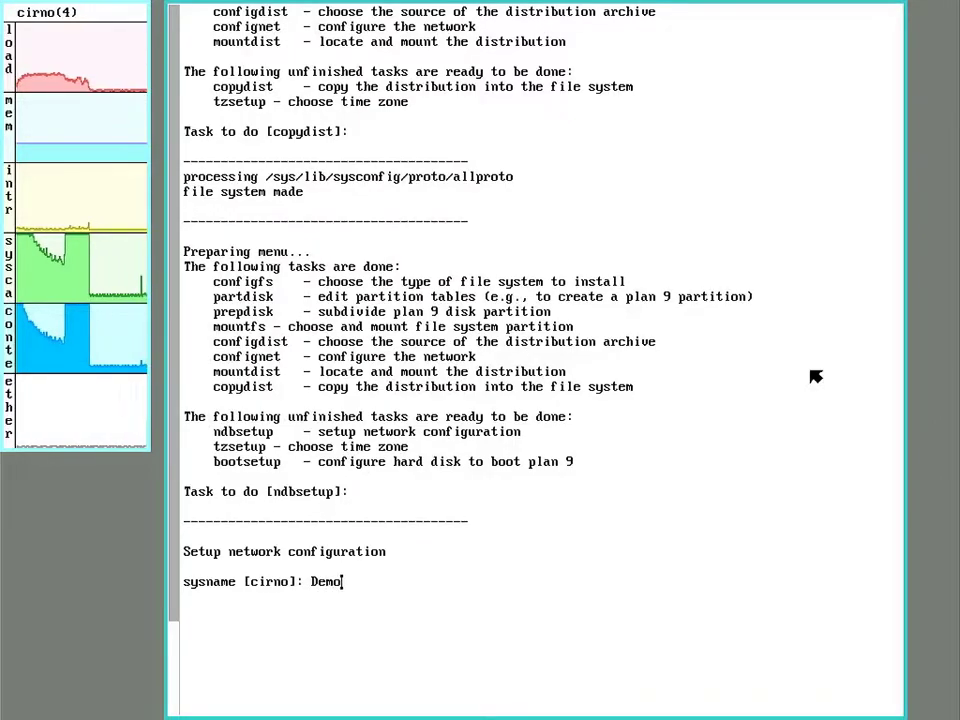
pyautogui.press('Return')
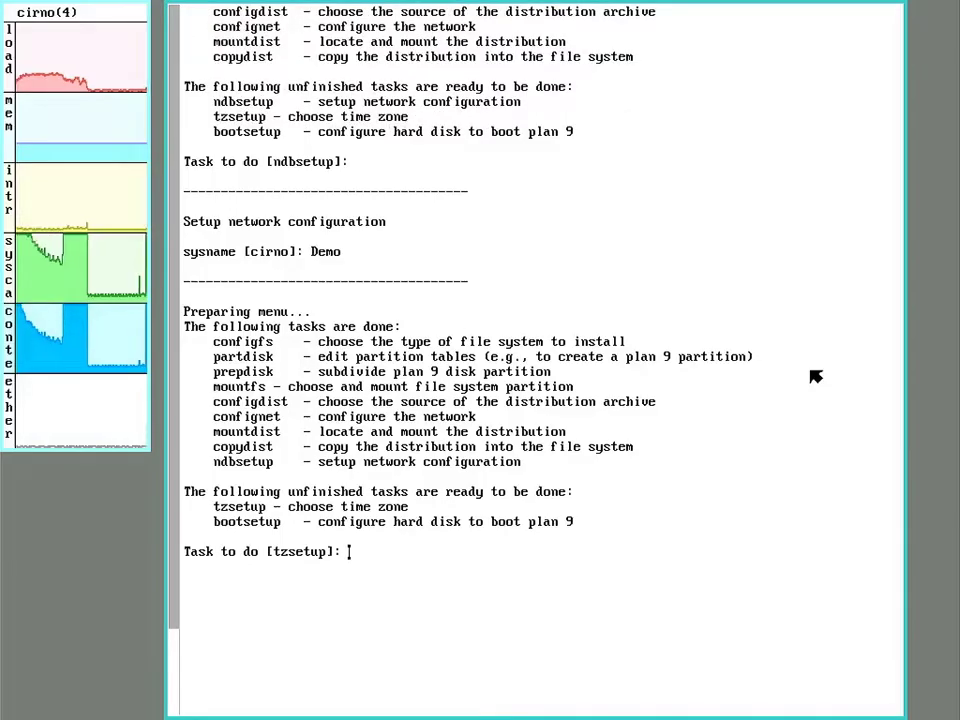
# Step: Set the time zone to US_Pacific
pyautogui.press('Return')
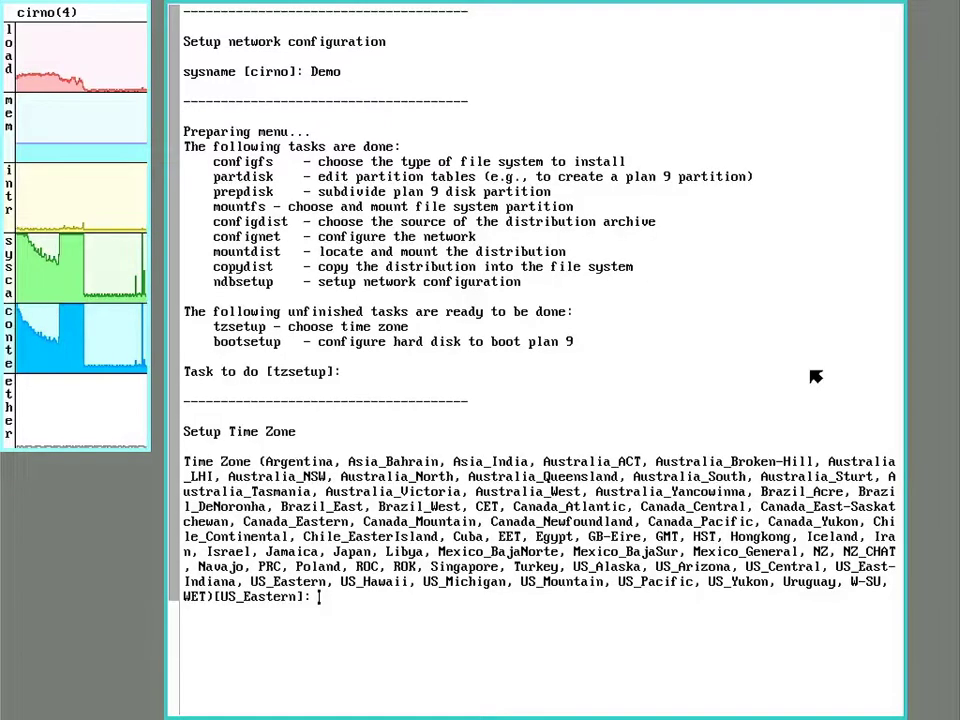
pyautogui.write('US_')
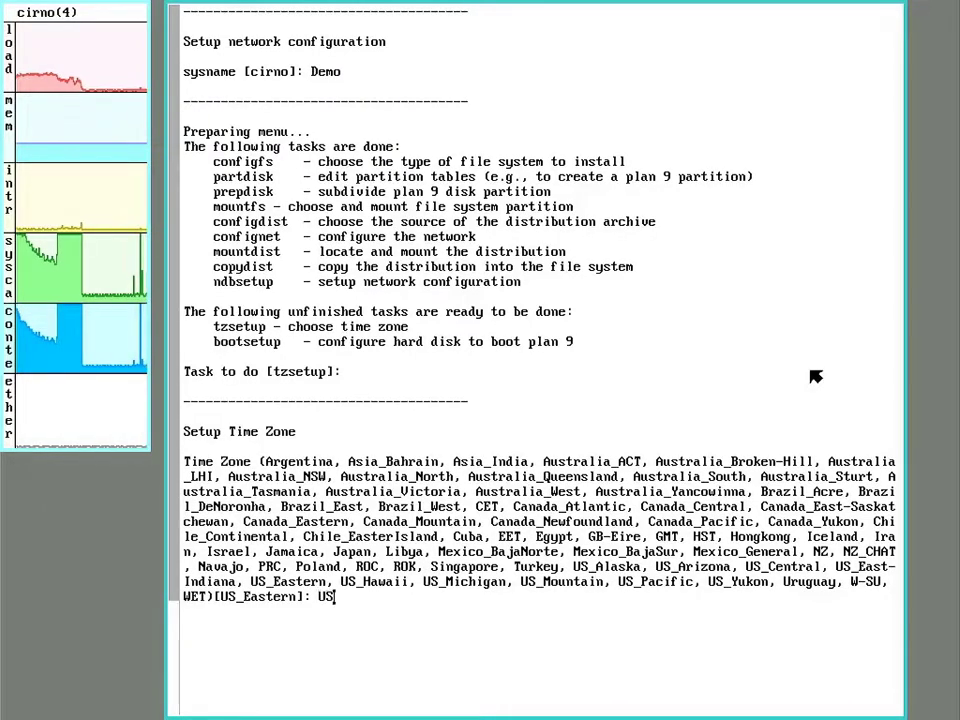
pyautogui.write('Pac')
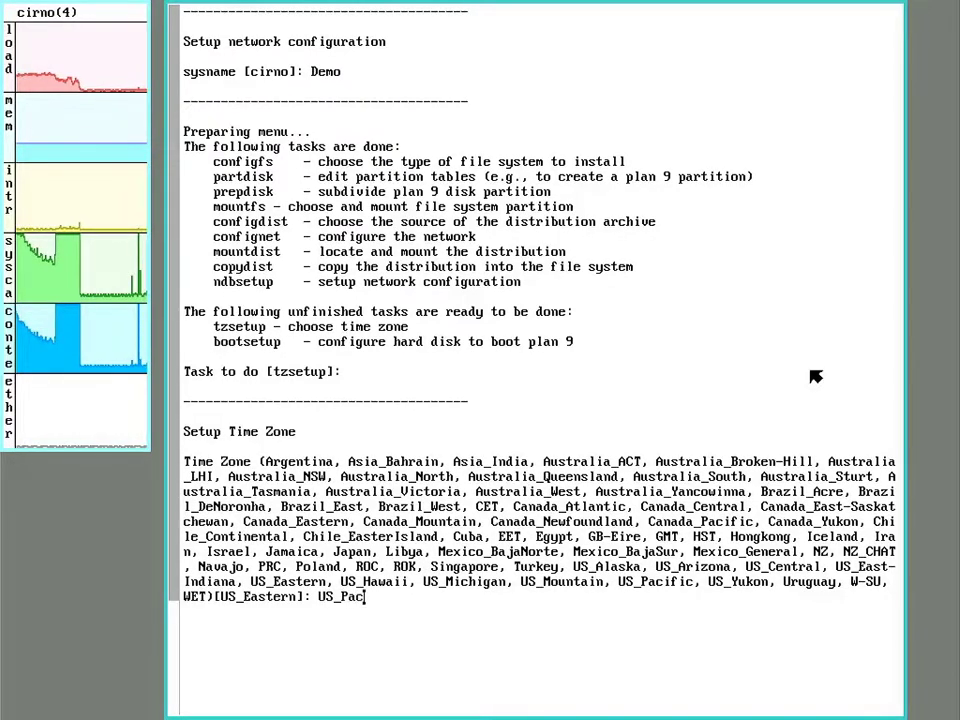
pyautogui.write('ific')
pyautogui.press('Return')
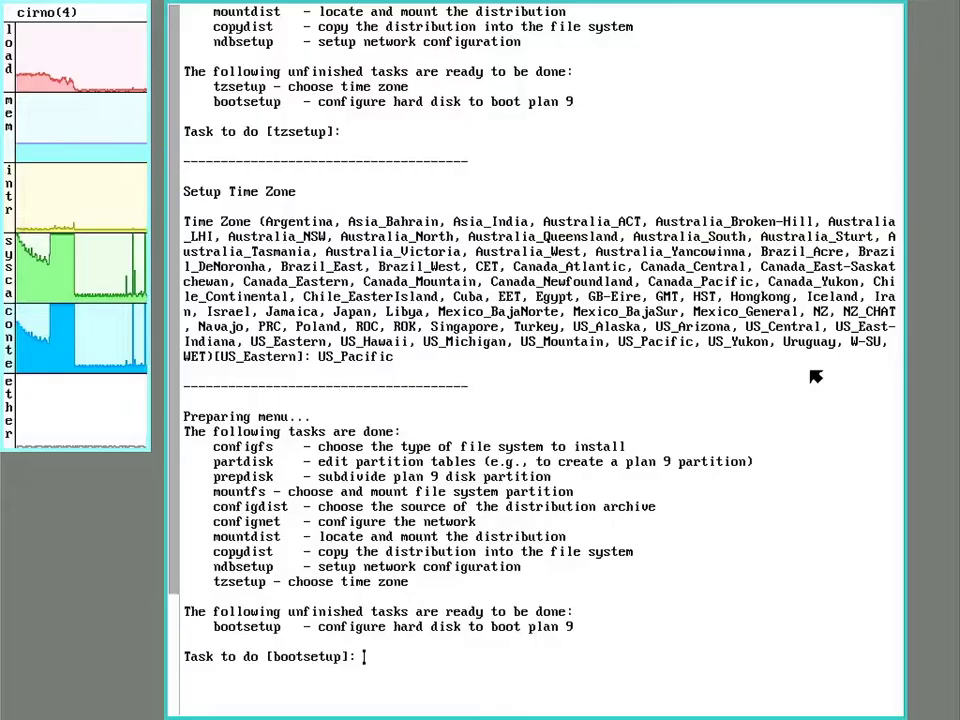
# Step: Use the default 9fat boot partition, install the Plan 9 MBR and mark the partition active
pyautogui.press('Return')
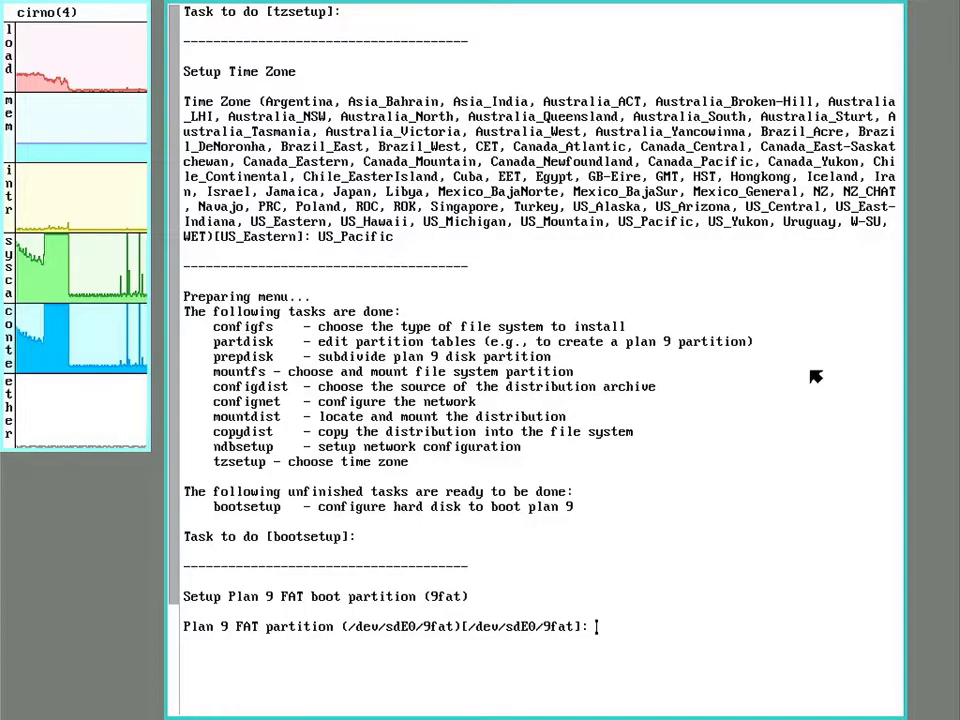
pyautogui.press('Return')
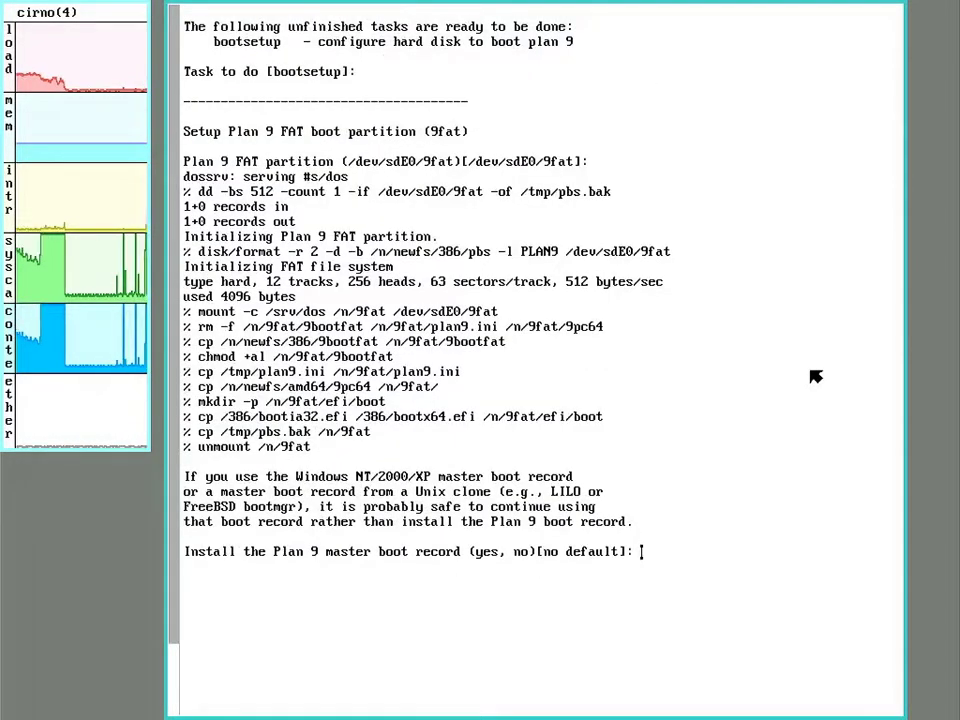
pyautogui.write('yes')
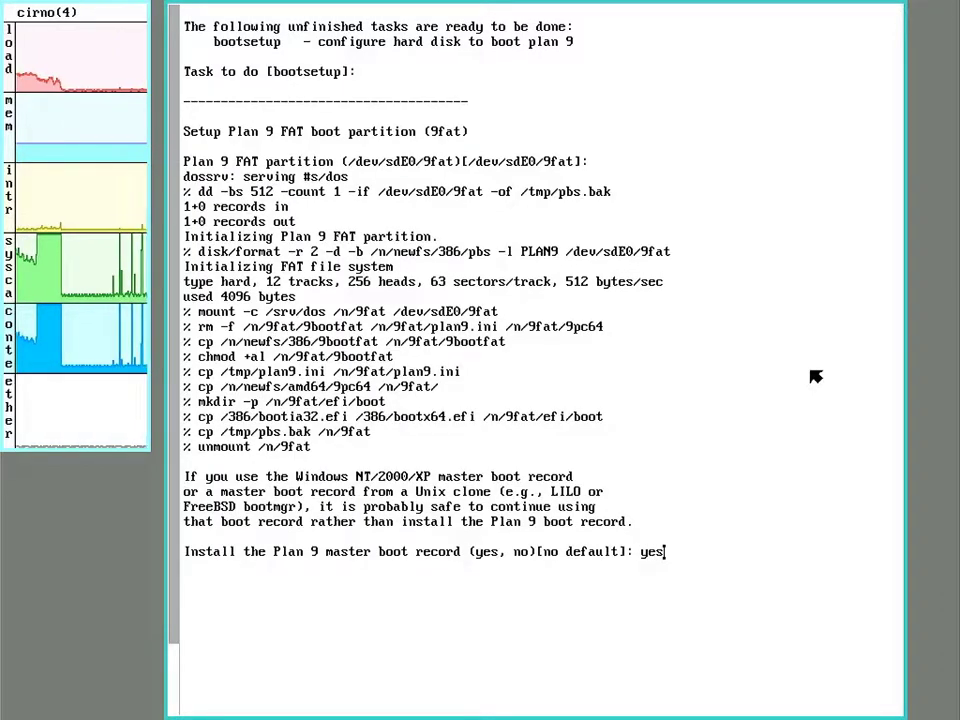
pyautogui.press('Return')
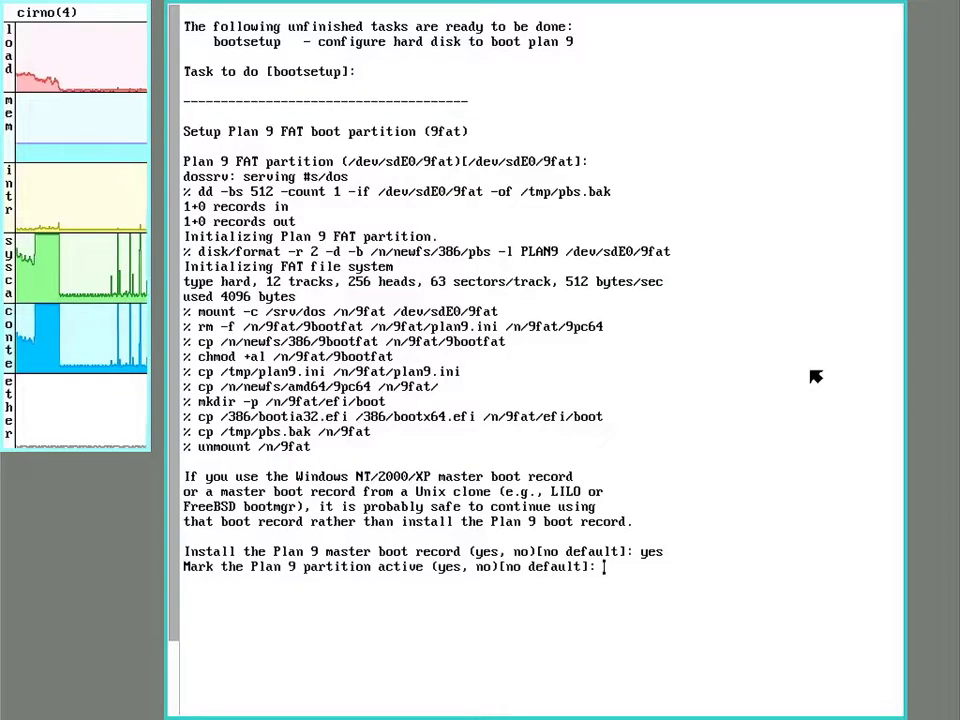
pyautogui.write('yes')
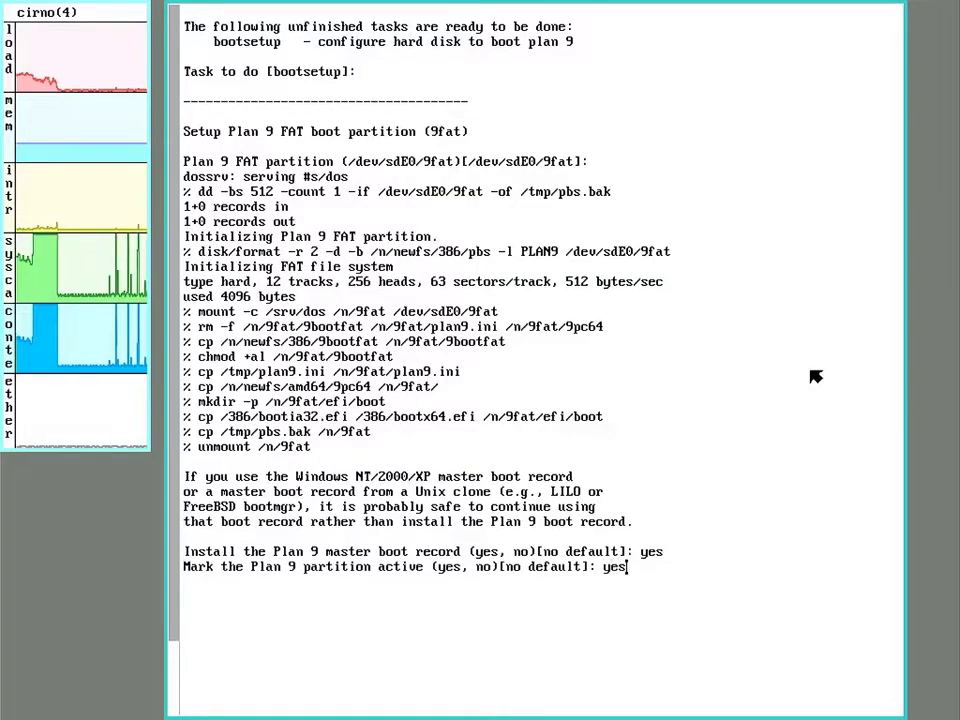
pyautogui.press('Return')
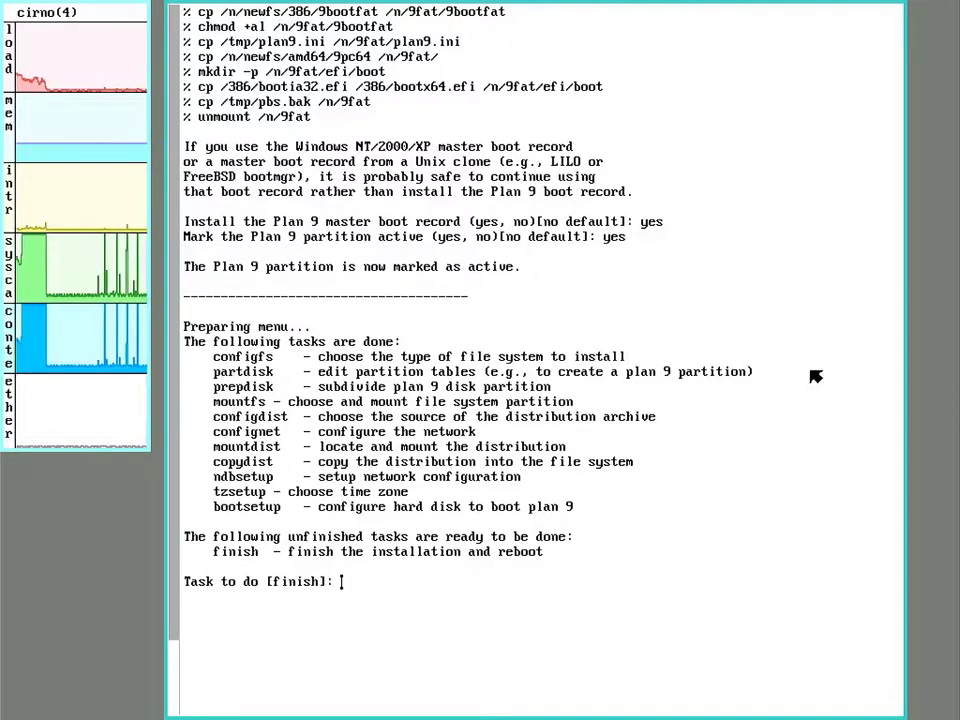
# Step: Finish the install, reboot with default bootargs from the hjfs disk, and log in as the default user
pyautogui.press('Return')
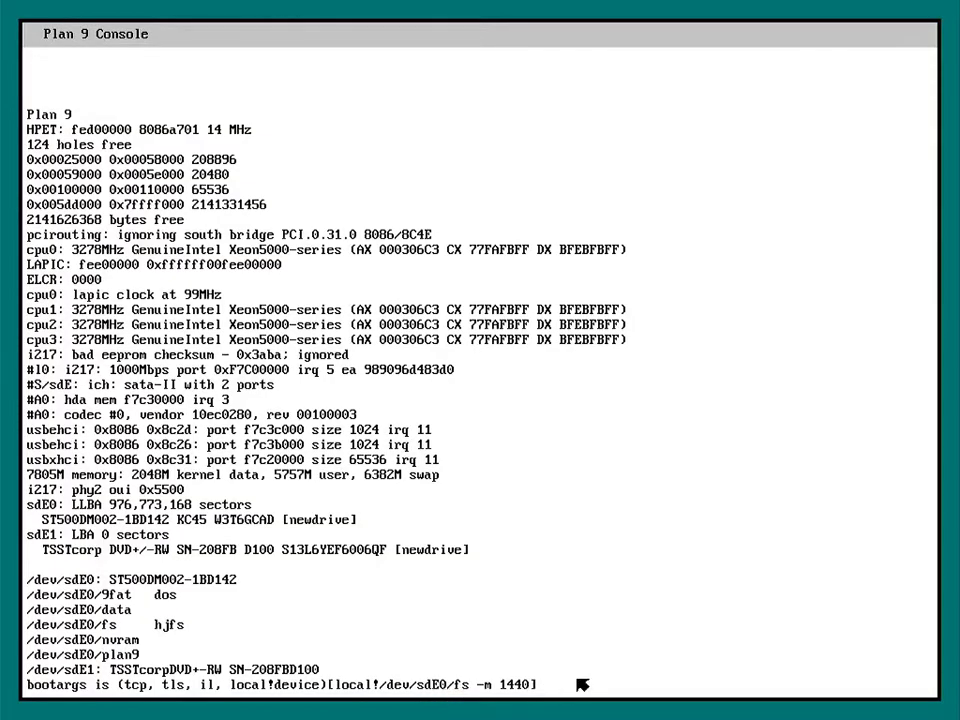
pyautogui.press('Return')
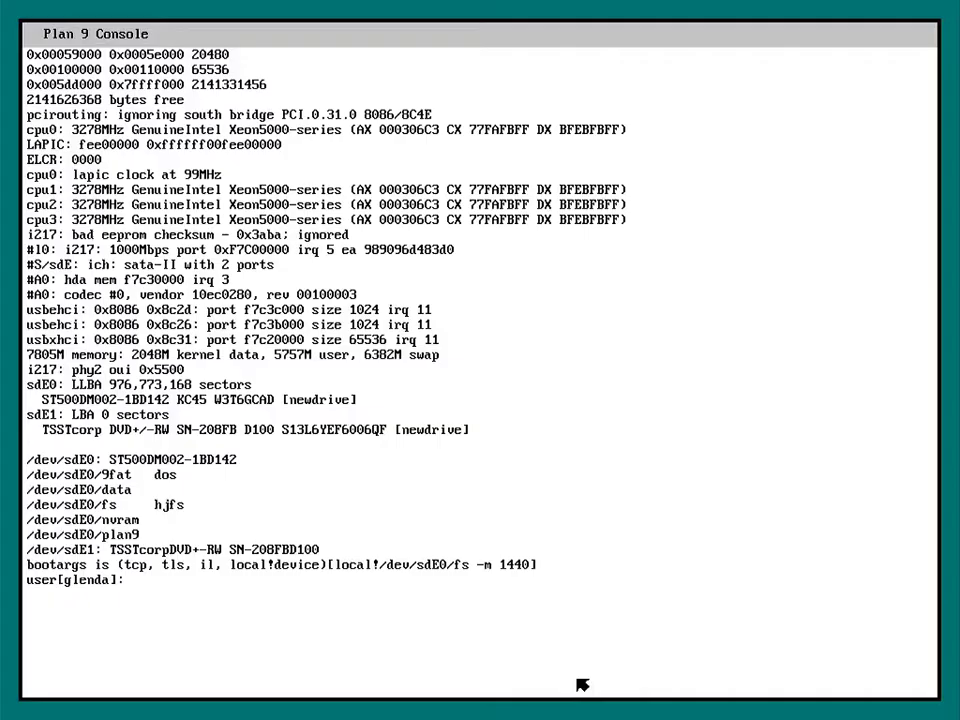
pyautogui.press('Return')
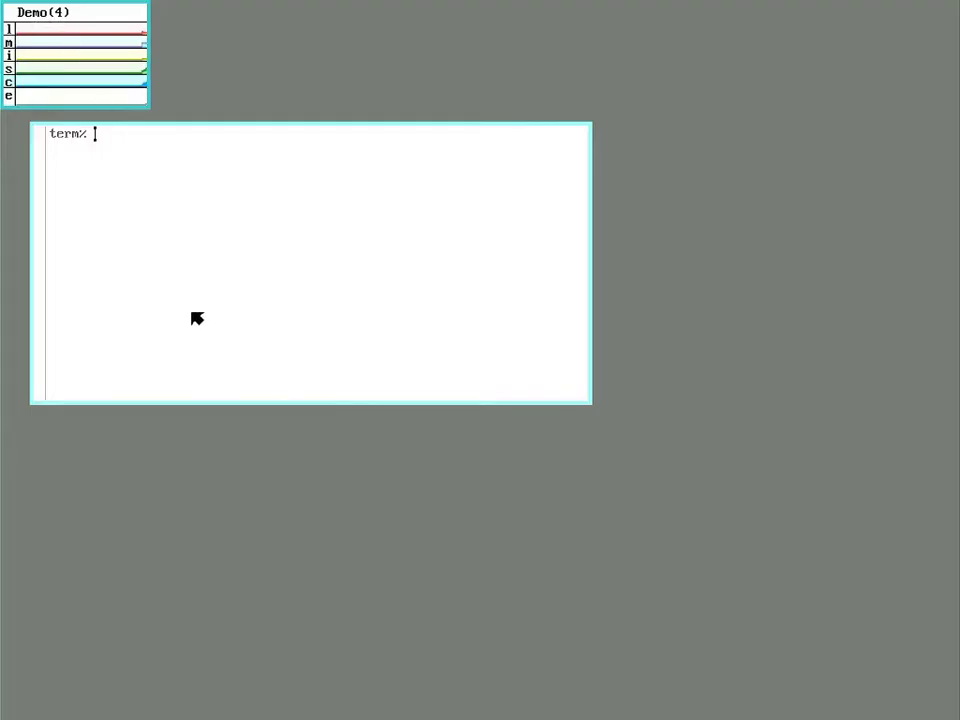
pyautogui.write('ip/')
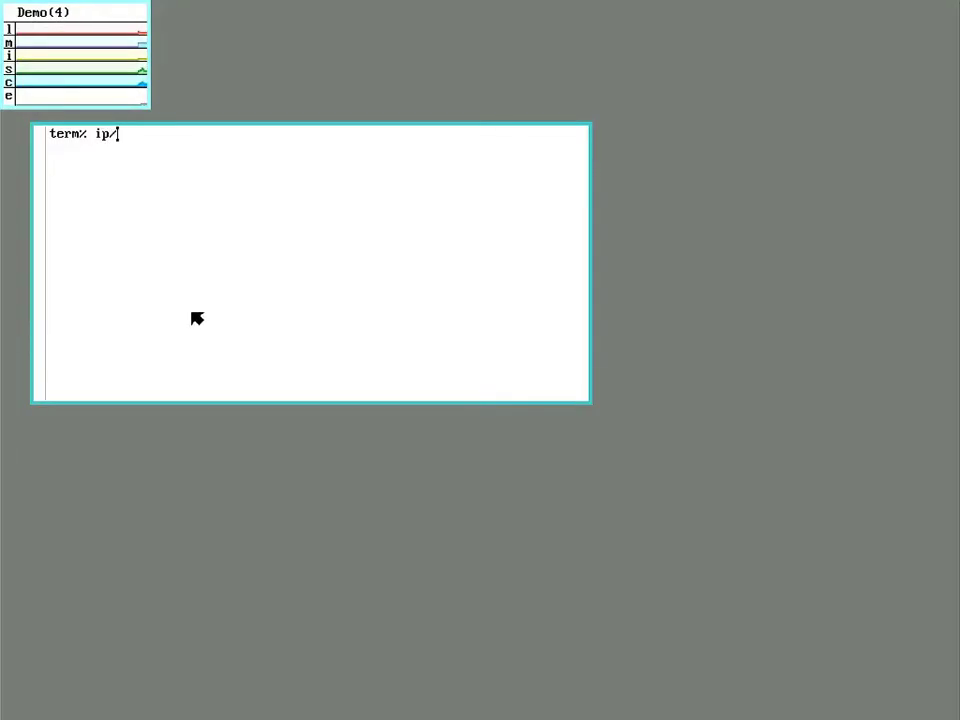
pyautogui.write('ping www.google.com')
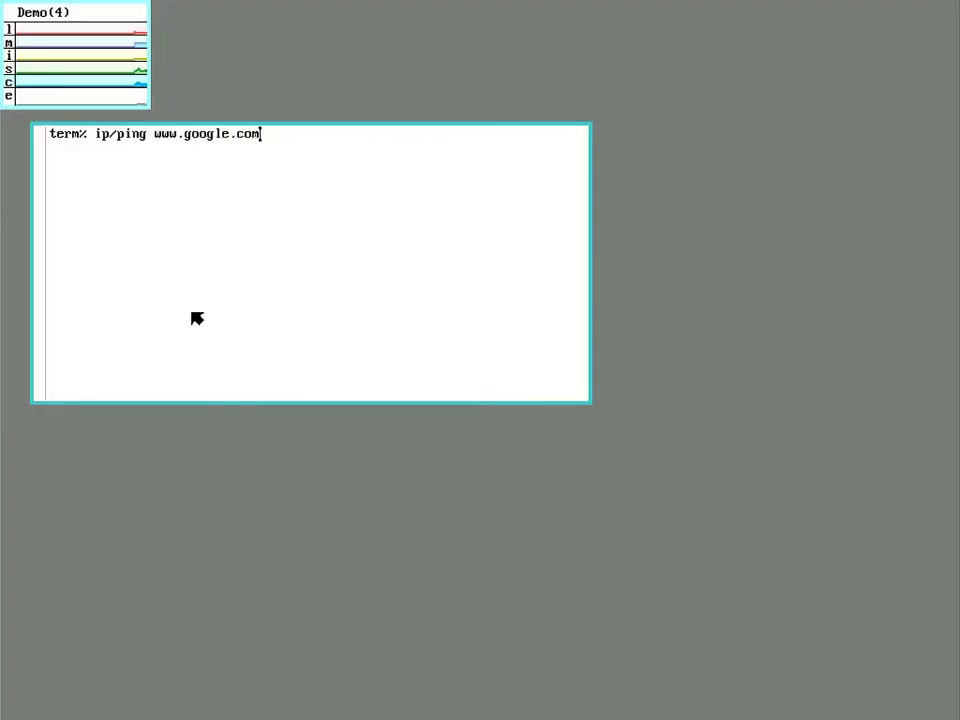
pyautogui.press('Return')
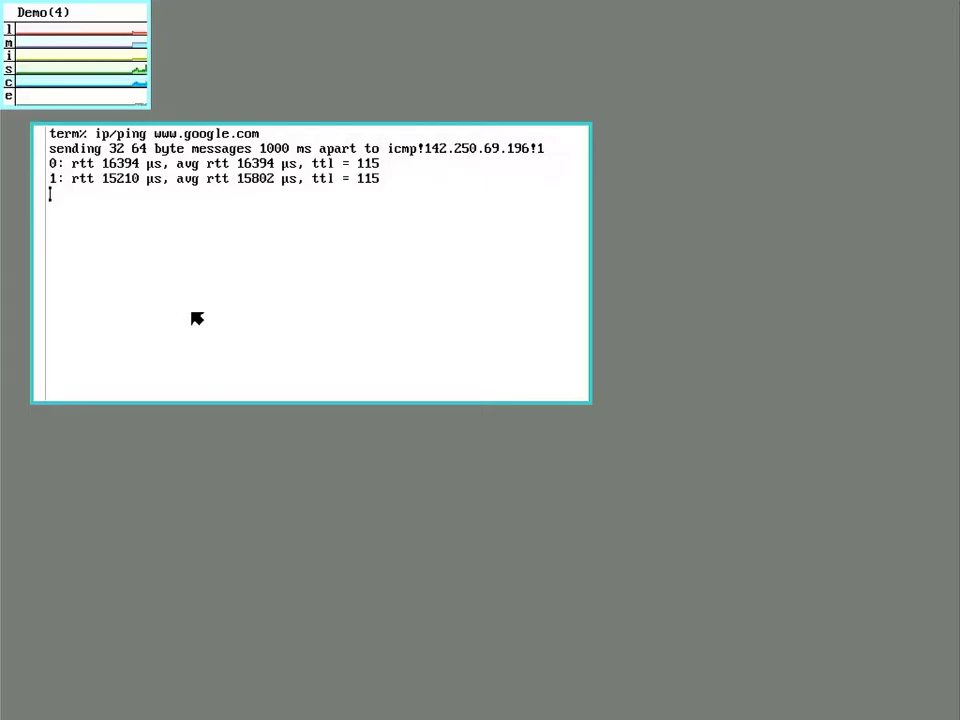